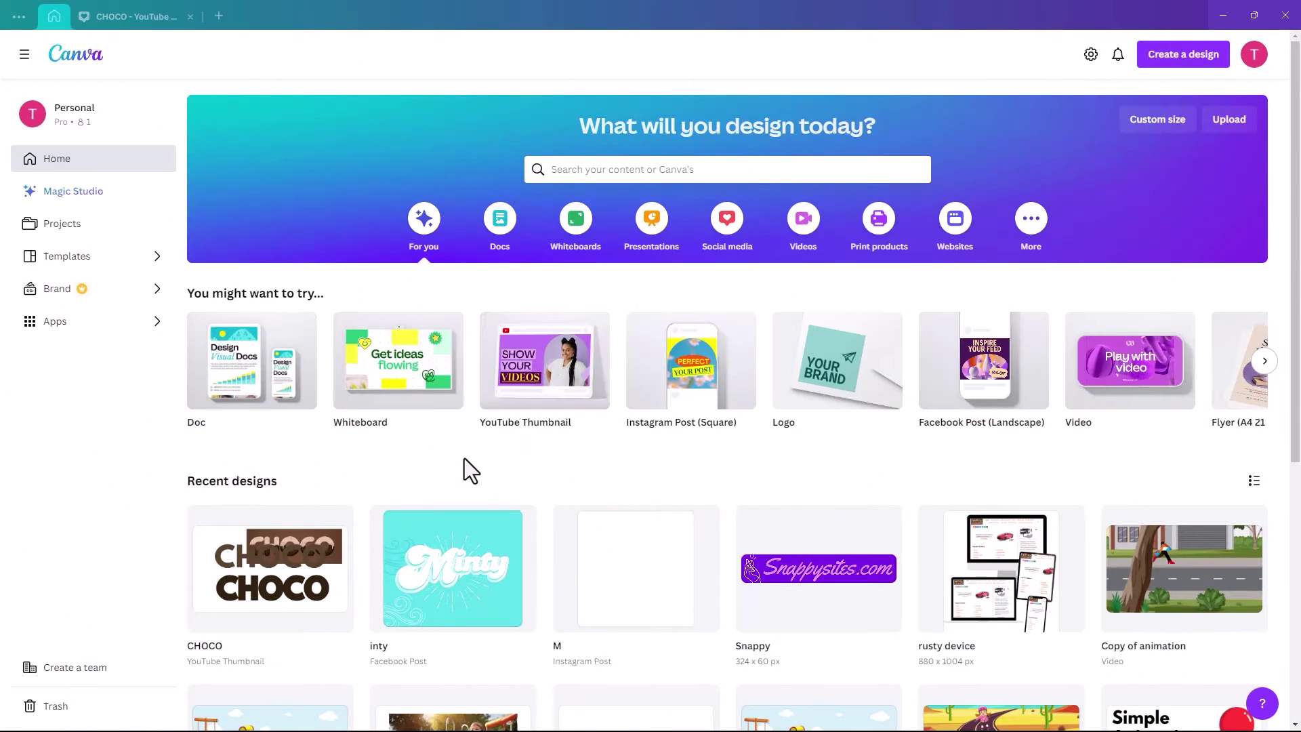
# Start a blank 1280 × 720 px YouTube Thumbnail design
pyautogui.moveTo(526, 427)
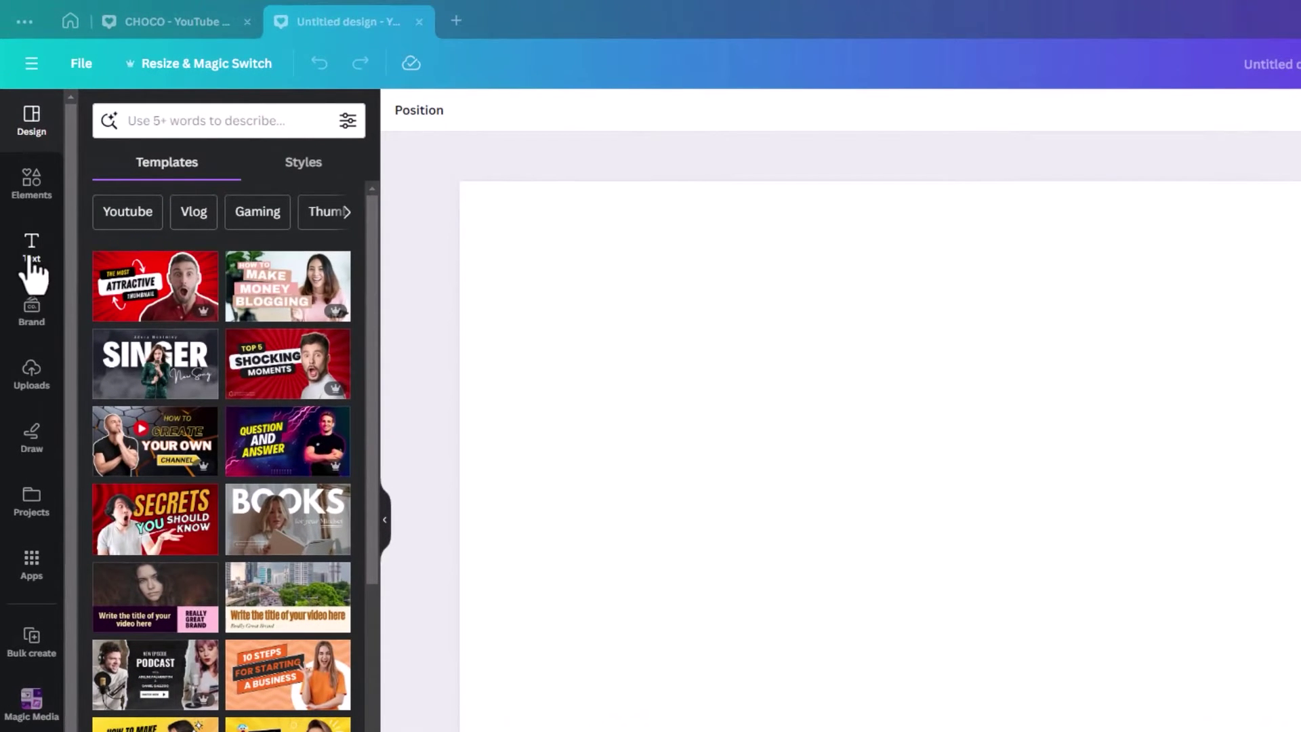
# Add a text box reading 'emboss', enlarge it and centre it on the page
pyautogui.click(30, 248)
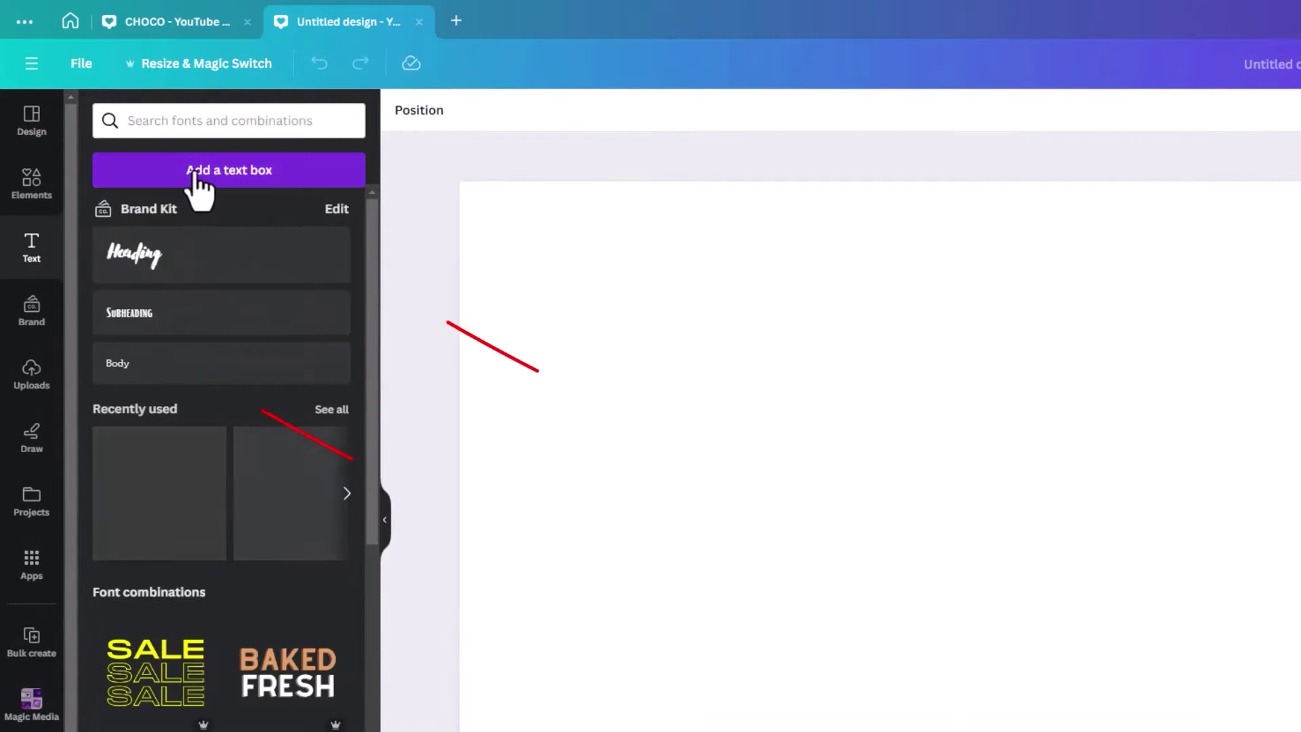
pyautogui.click(197, 173)
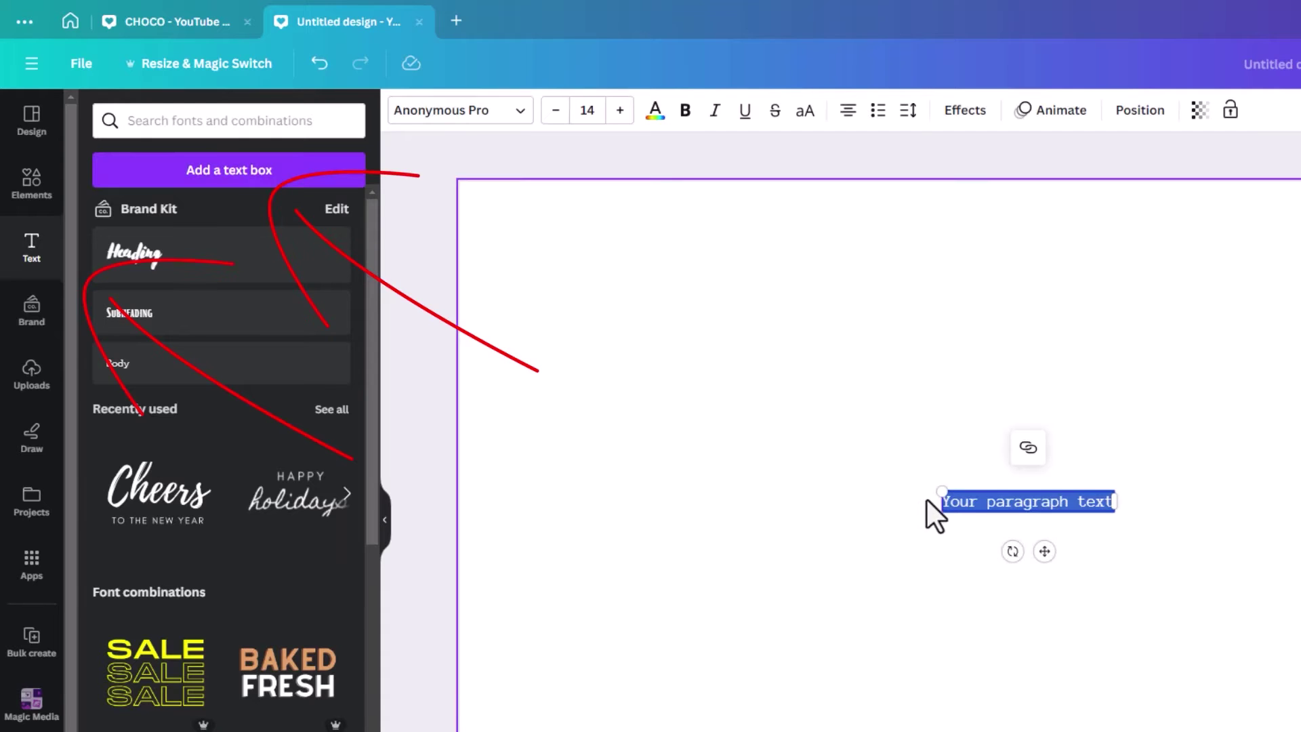
pyautogui.moveTo(937, 489); pyautogui.dragTo(566, 363)
pyautogui.moveTo(1115, 512)
pyautogui.mouseDown()
pyautogui.moveTo(1261, 598)
pyautogui.moveTo(1300, 654)
pyautogui.moveTo(1112, 504)
pyautogui.mouseUp()
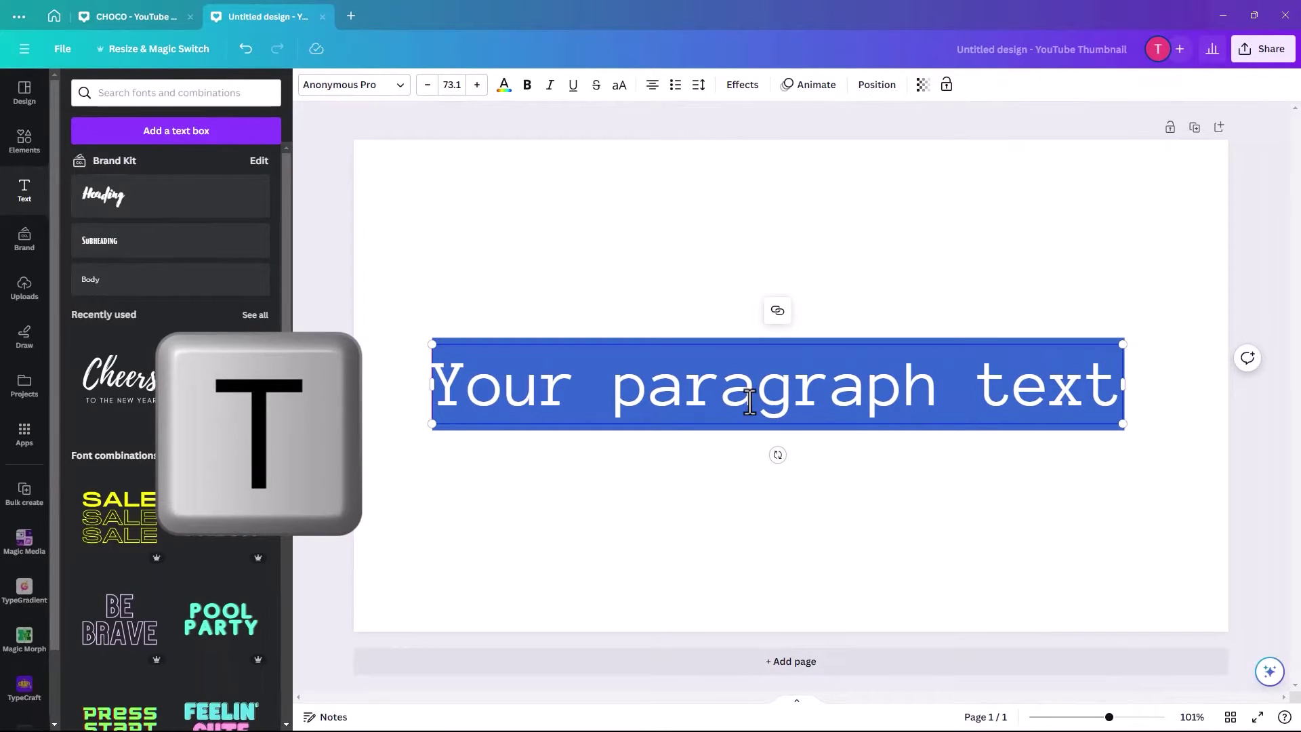
pyautogui.write('emboss')
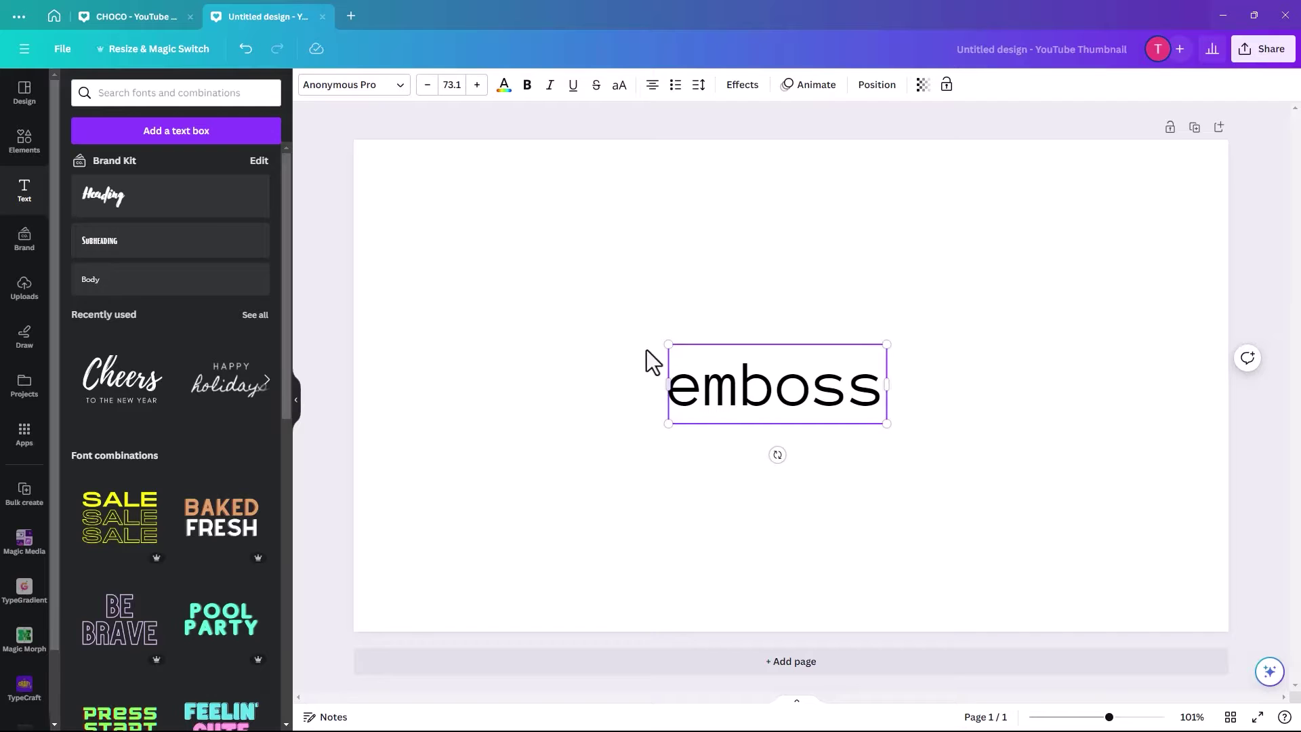
pyautogui.moveTo(665, 342); pyautogui.dragTo(452, 280)
pyautogui.moveTo(884, 425); pyautogui.dragTo(1135, 513)
pyautogui.moveTo(706, 377)
pyautogui.mouseDown()
pyautogui.moveTo(698, 311)
pyautogui.moveTo(694, 368)
pyautogui.mouseUp()
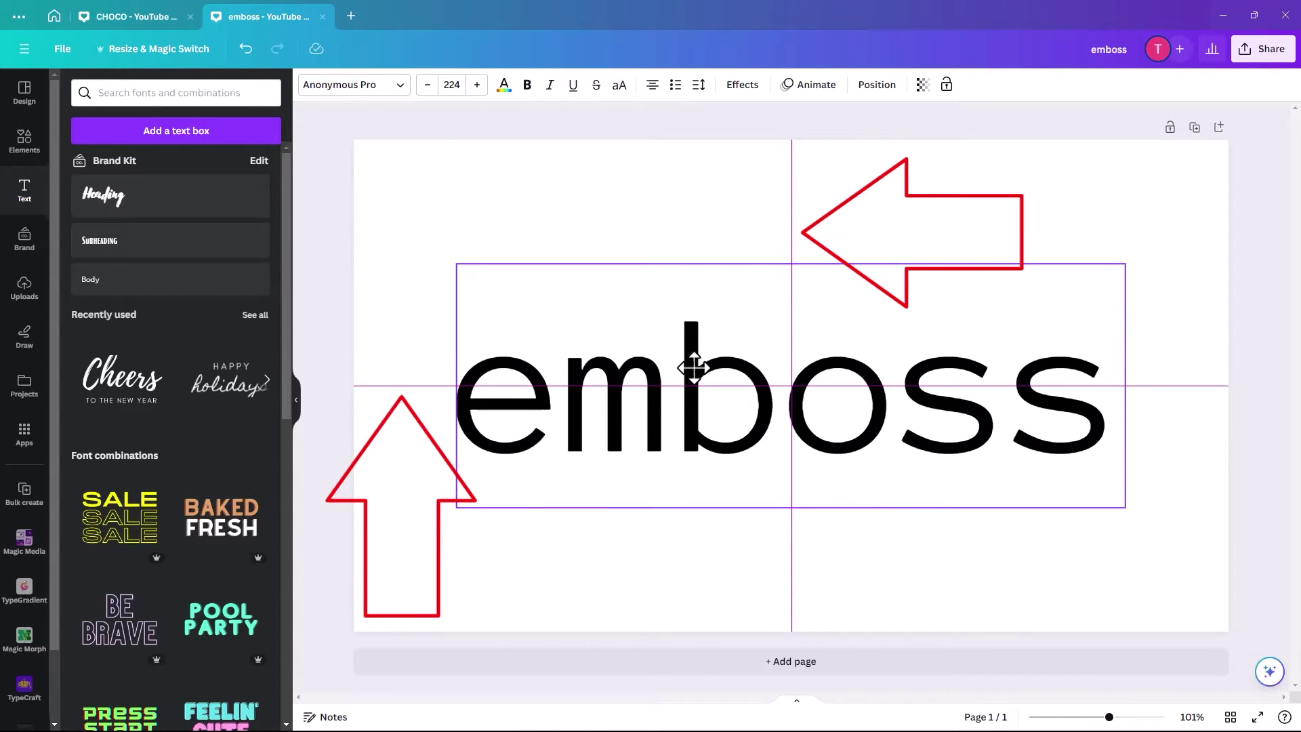
pyautogui.moveTo(694, 368); pyautogui.dragTo(694, 368)
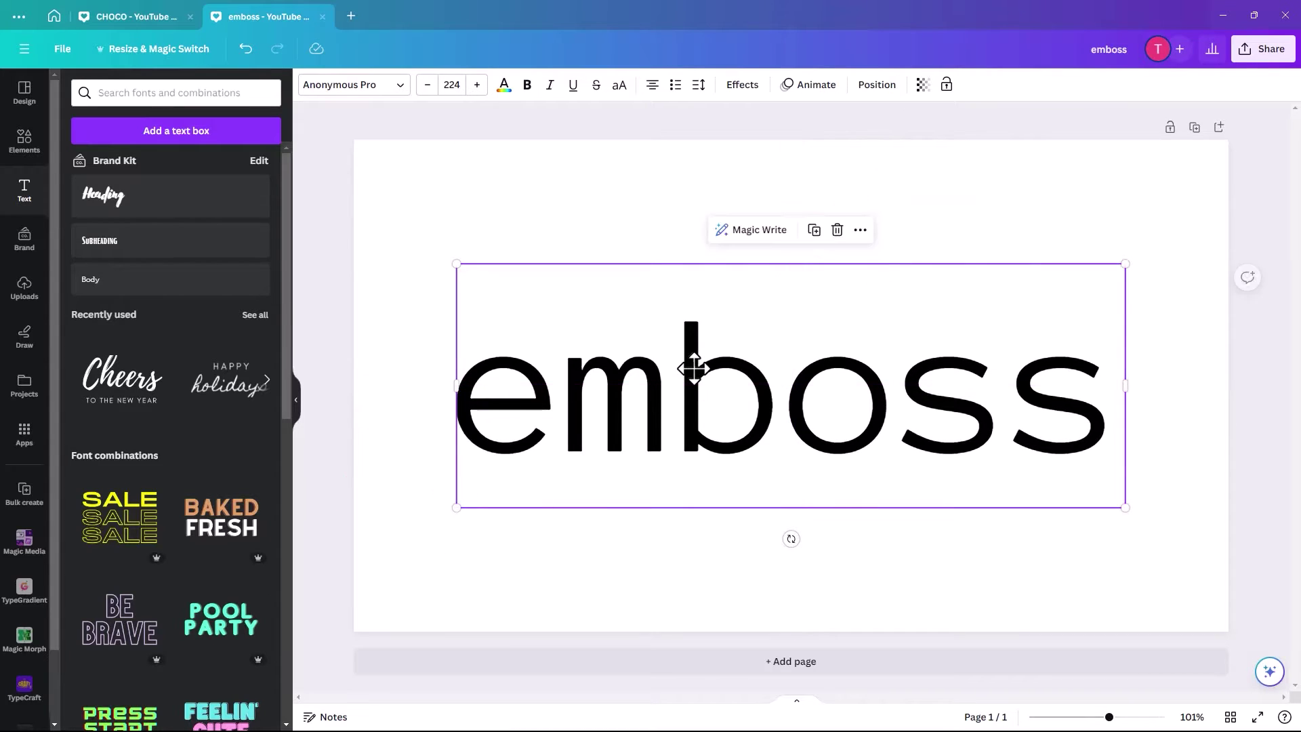
# Set the emboss text to League Spartan at size 206 and recentre it
pyautogui.click(400, 101)
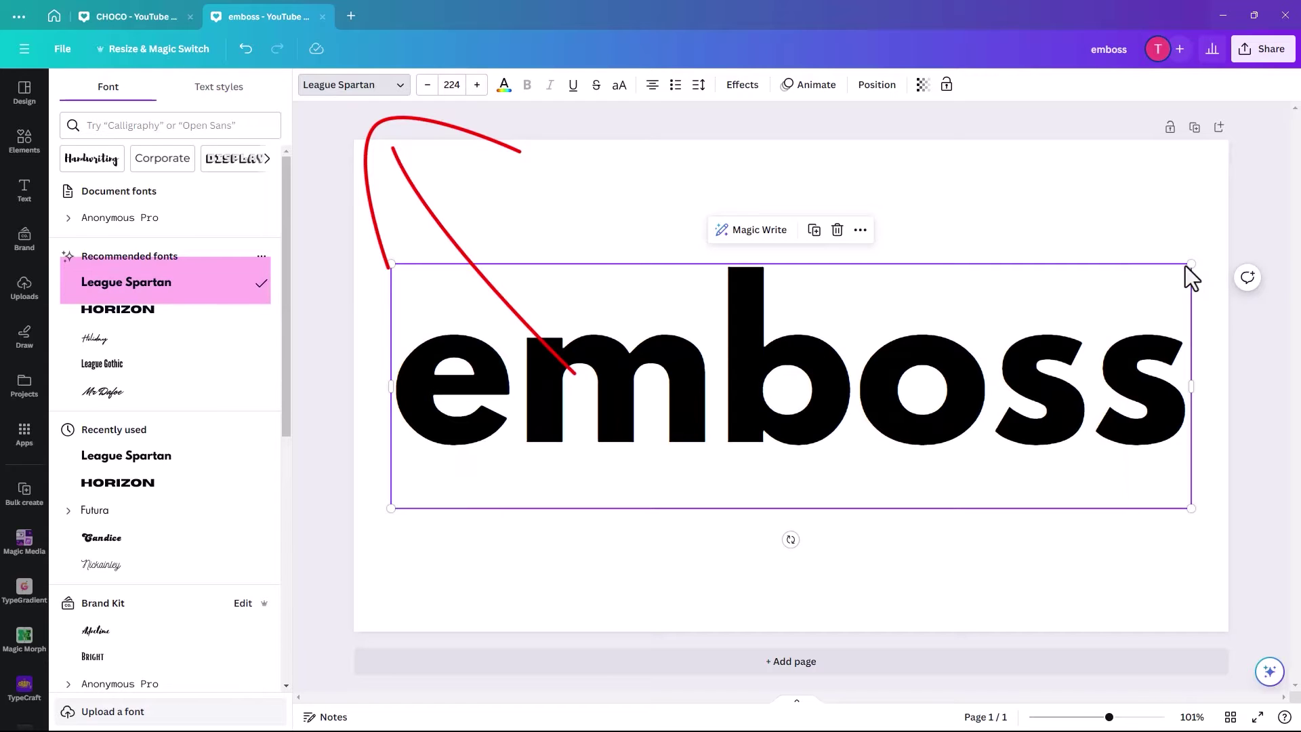
pyautogui.moveTo(1191, 264); pyautogui.dragTo(1130, 293)
pyautogui.moveTo(773, 445); pyautogui.dragTo(789, 428)
pyautogui.moveTo(674, 239); pyautogui.dragTo(678, 224)
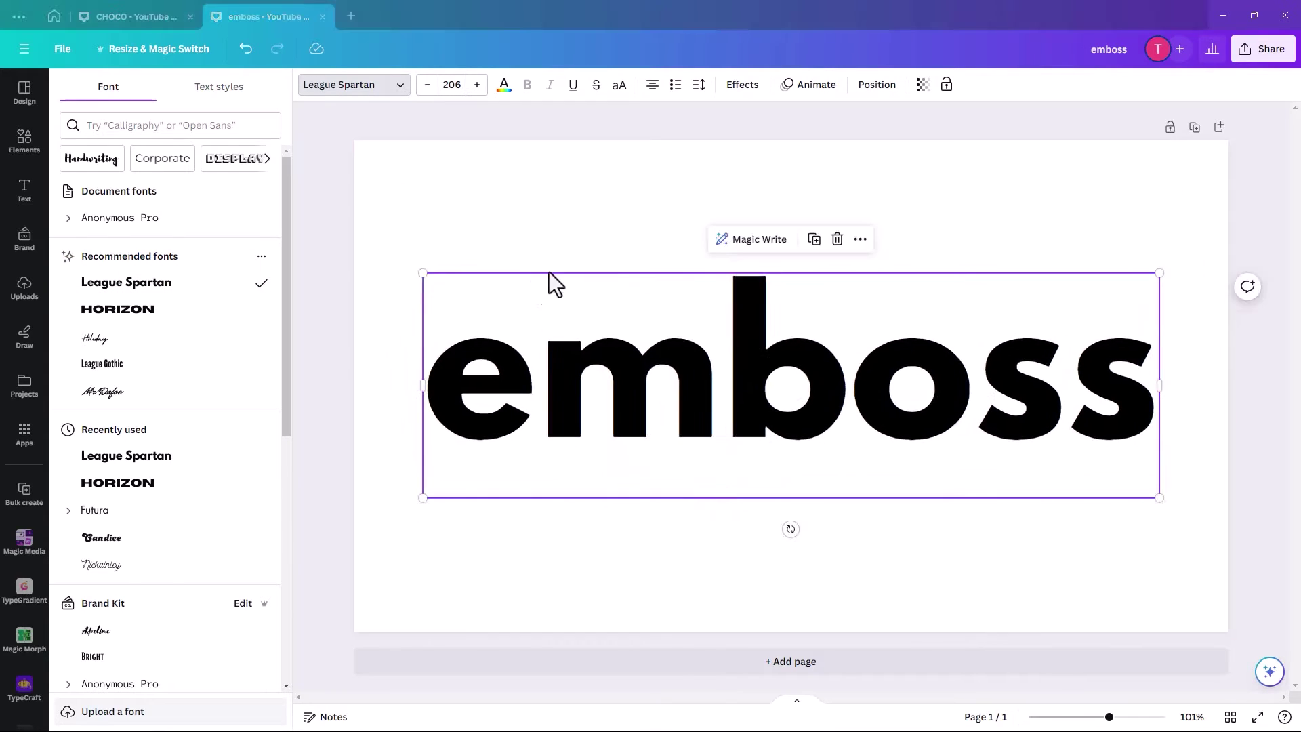
# Add a black Shadow effect: offset 20, direction -45, blur 25, transparency 65
pyautogui.click(742, 87)
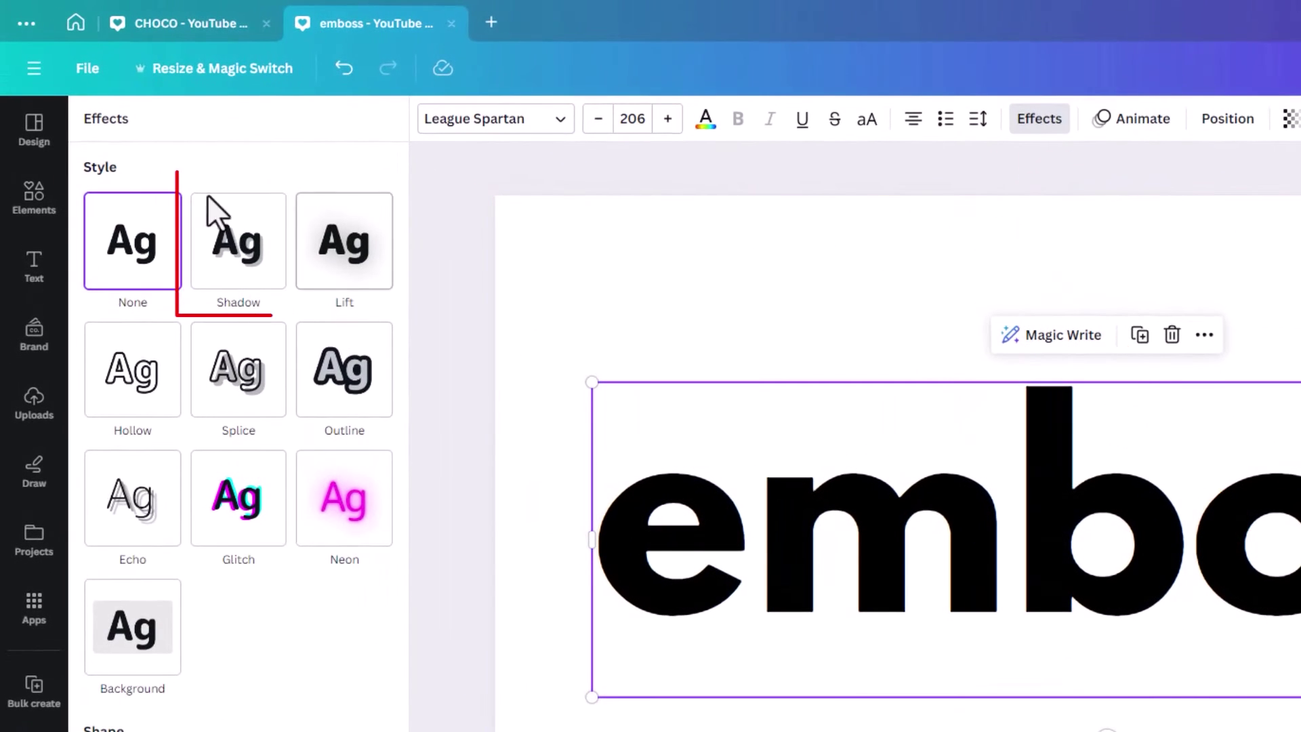
pyautogui.click(225, 266)
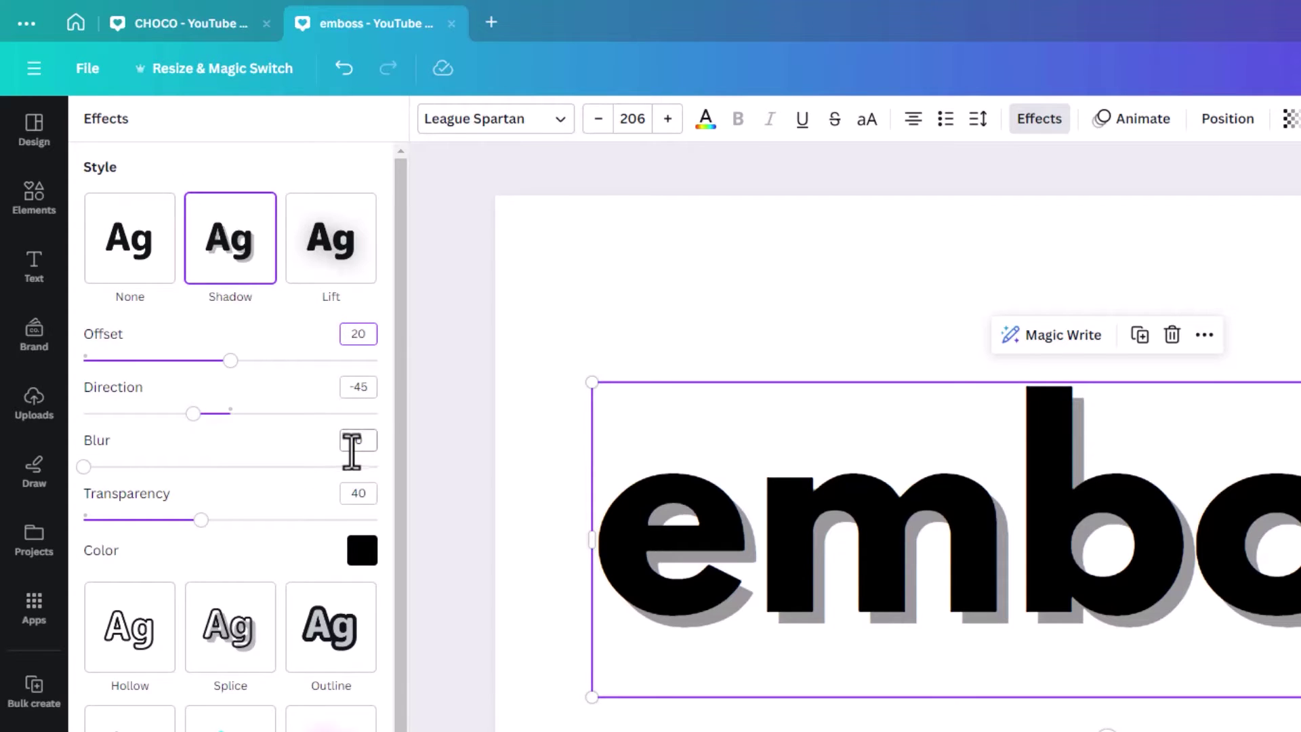
pyautogui.click(355, 441)
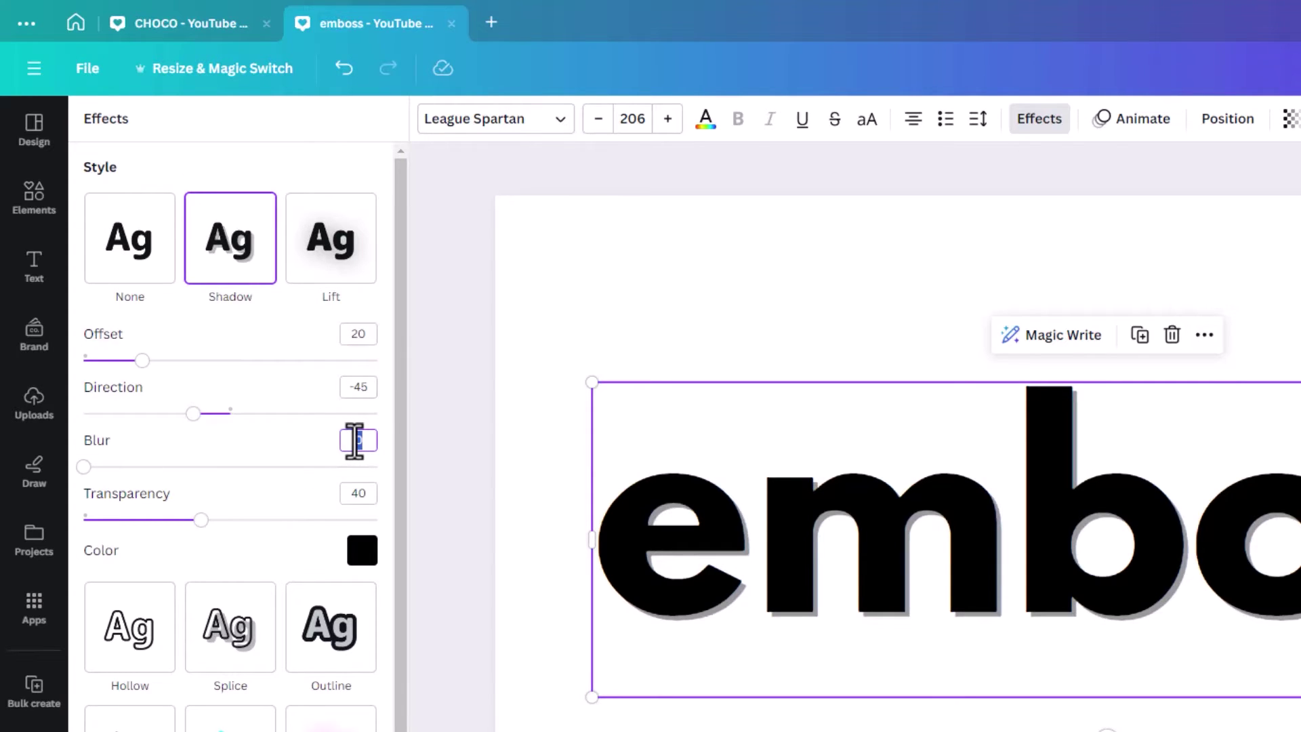
pyautogui.write('25')
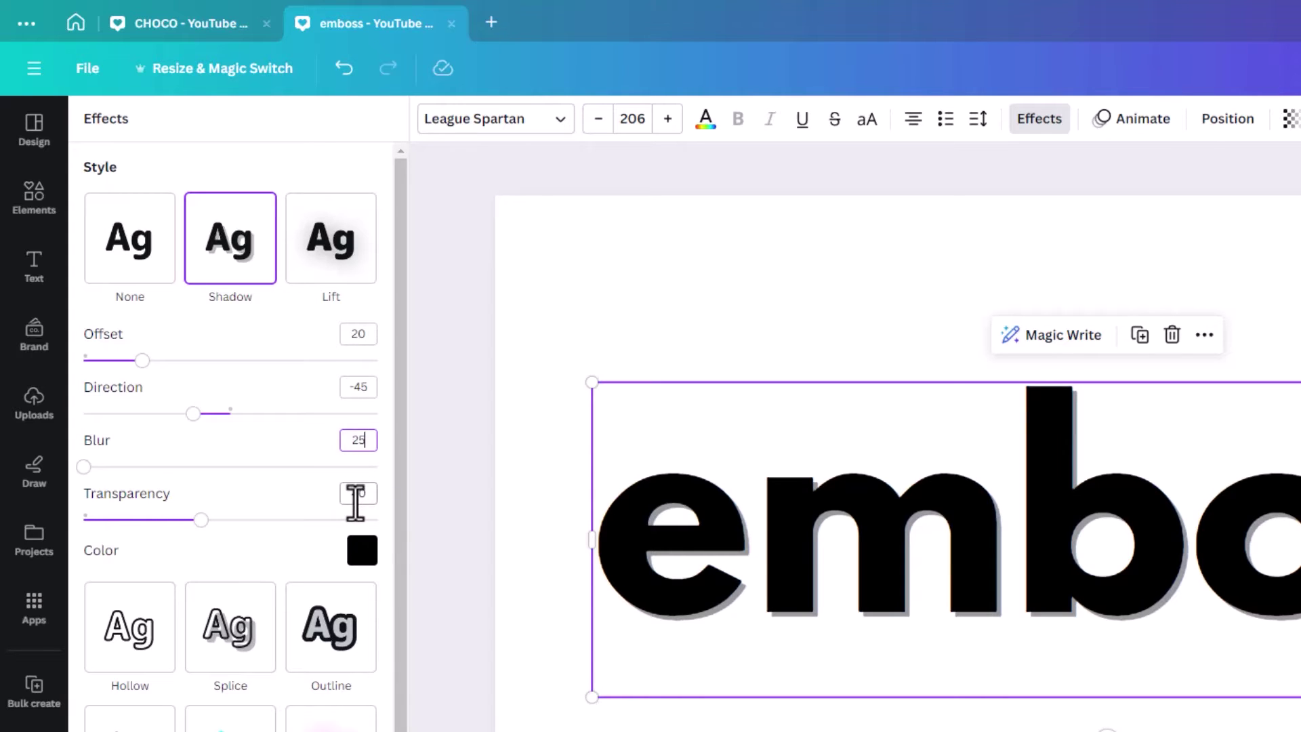
pyautogui.click(357, 500)
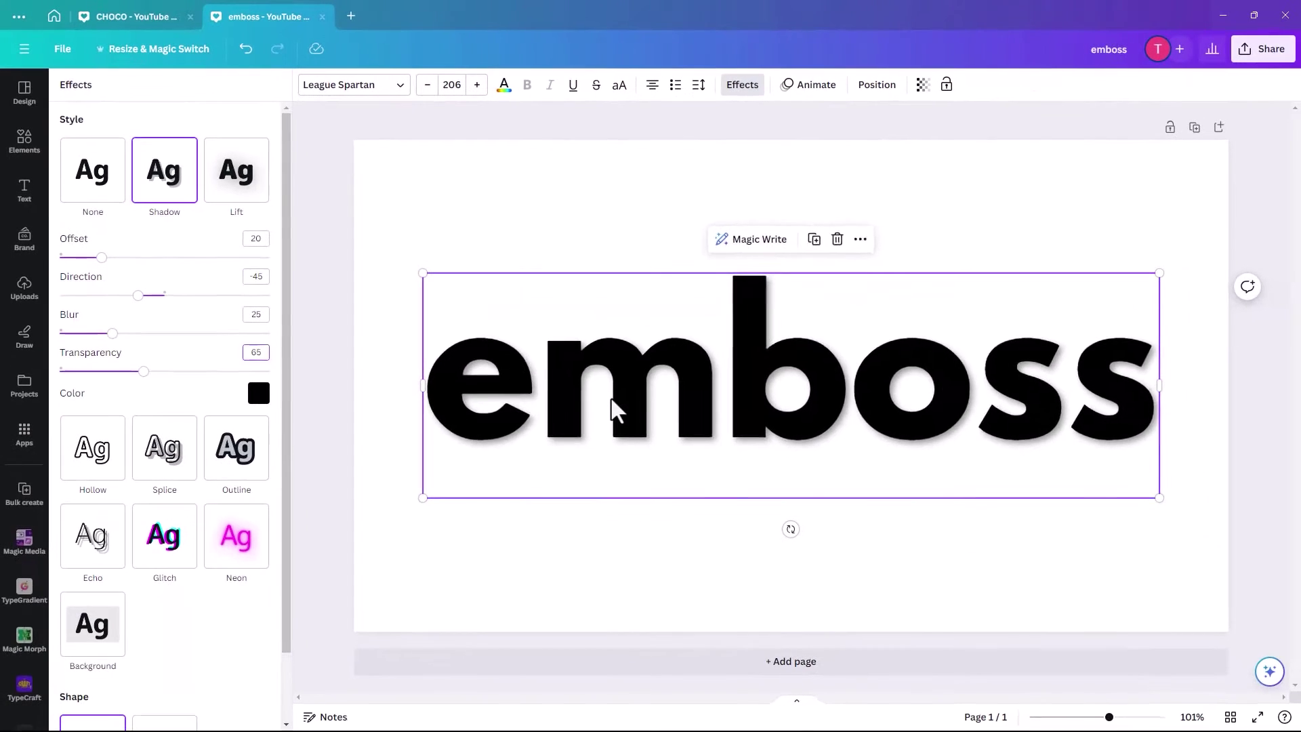
# Confirm shadow transparency 65, then recolour the whole word 'emboss' light grey
pyautogui.click(857, 573)
pyautogui.doubleClick(652, 368)
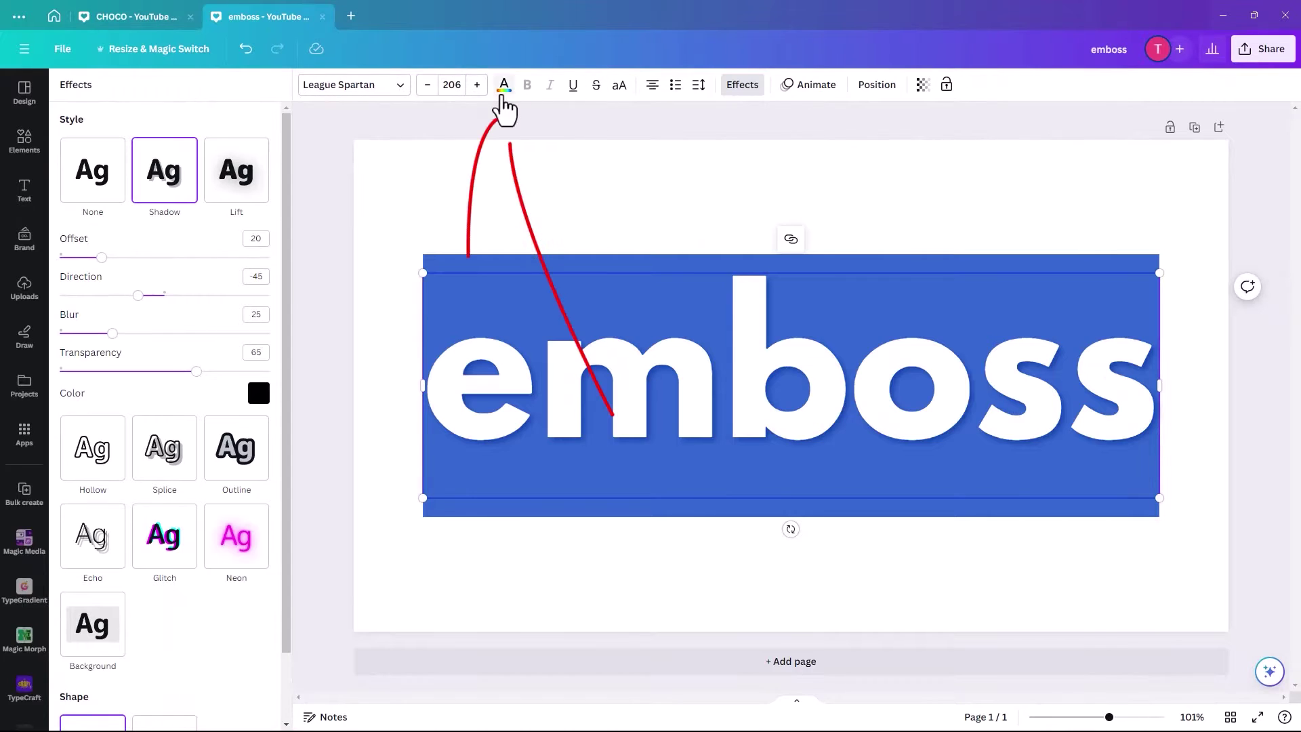
pyautogui.click(503, 95)
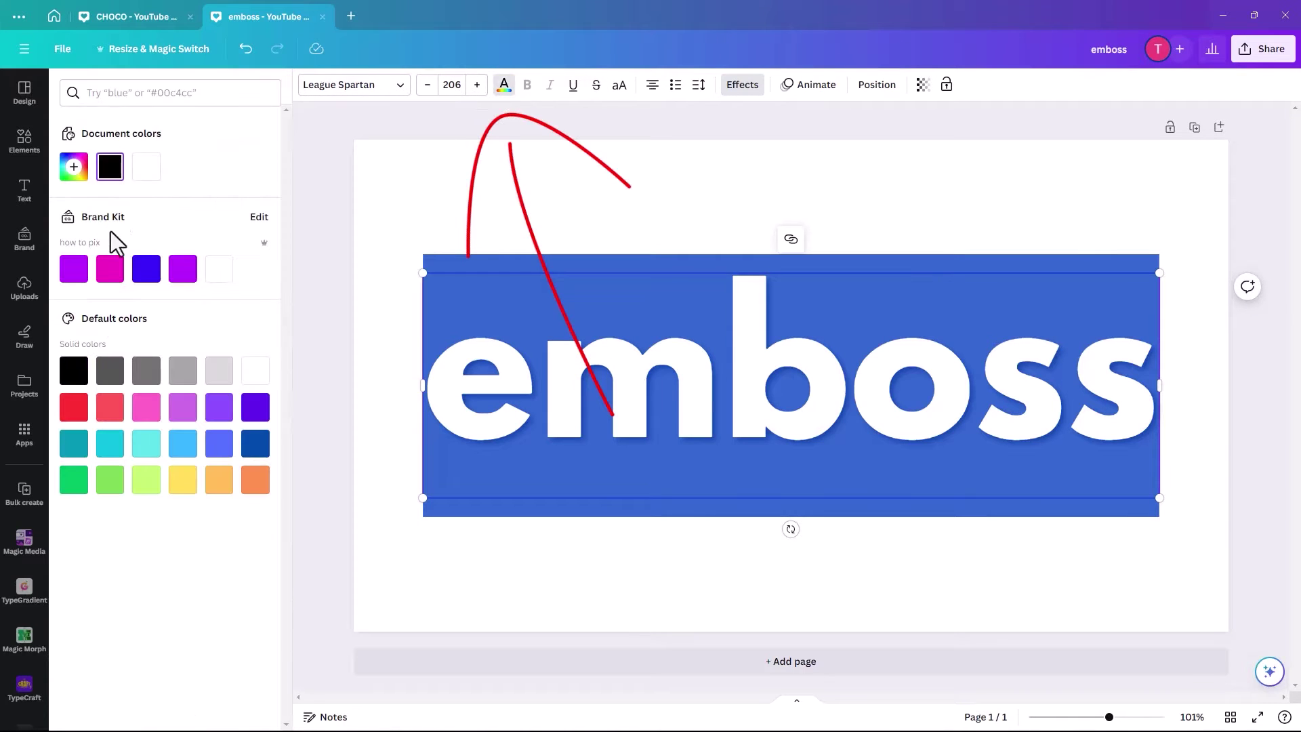
pyautogui.click(230, 372)
pyautogui.click(454, 201)
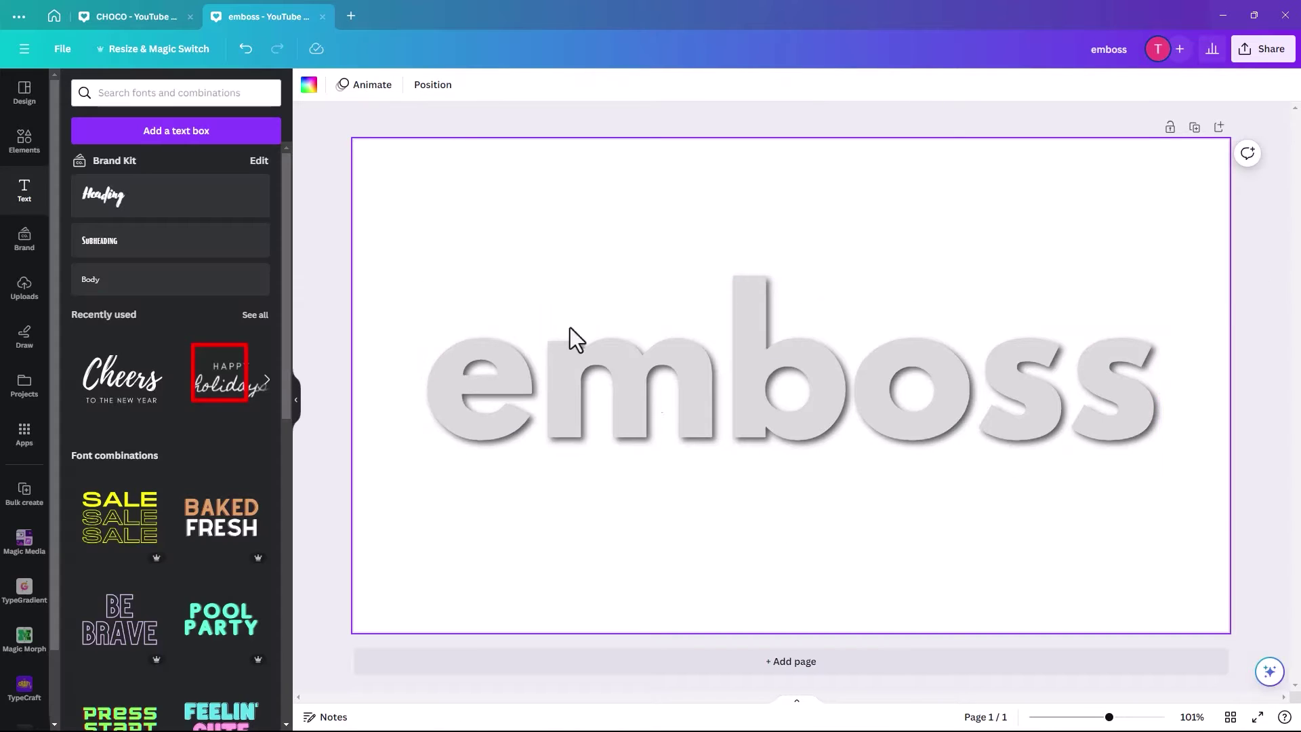
# Duplicate the emboss text and line the copy up exactly over the original
pyautogui.click(632, 409)
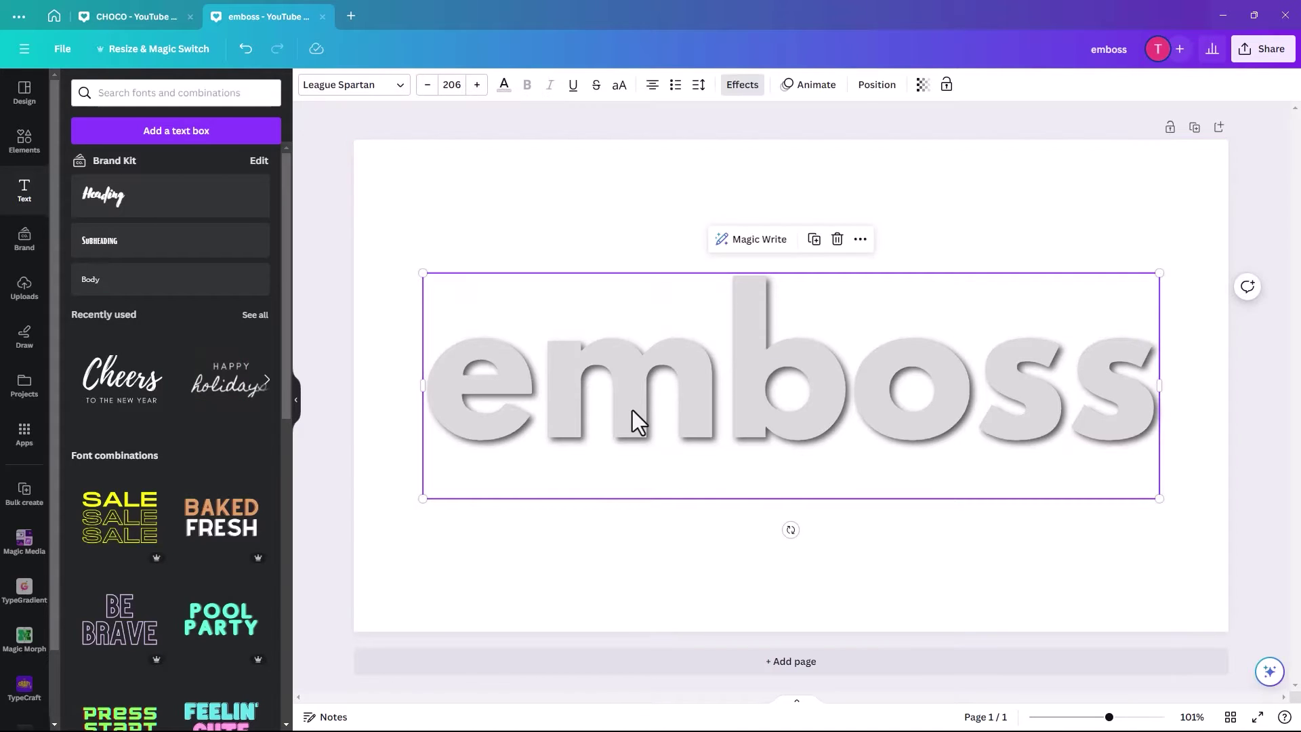
pyautogui.click(813, 240)
pyautogui.moveTo(698, 417); pyautogui.dragTo(687, 406)
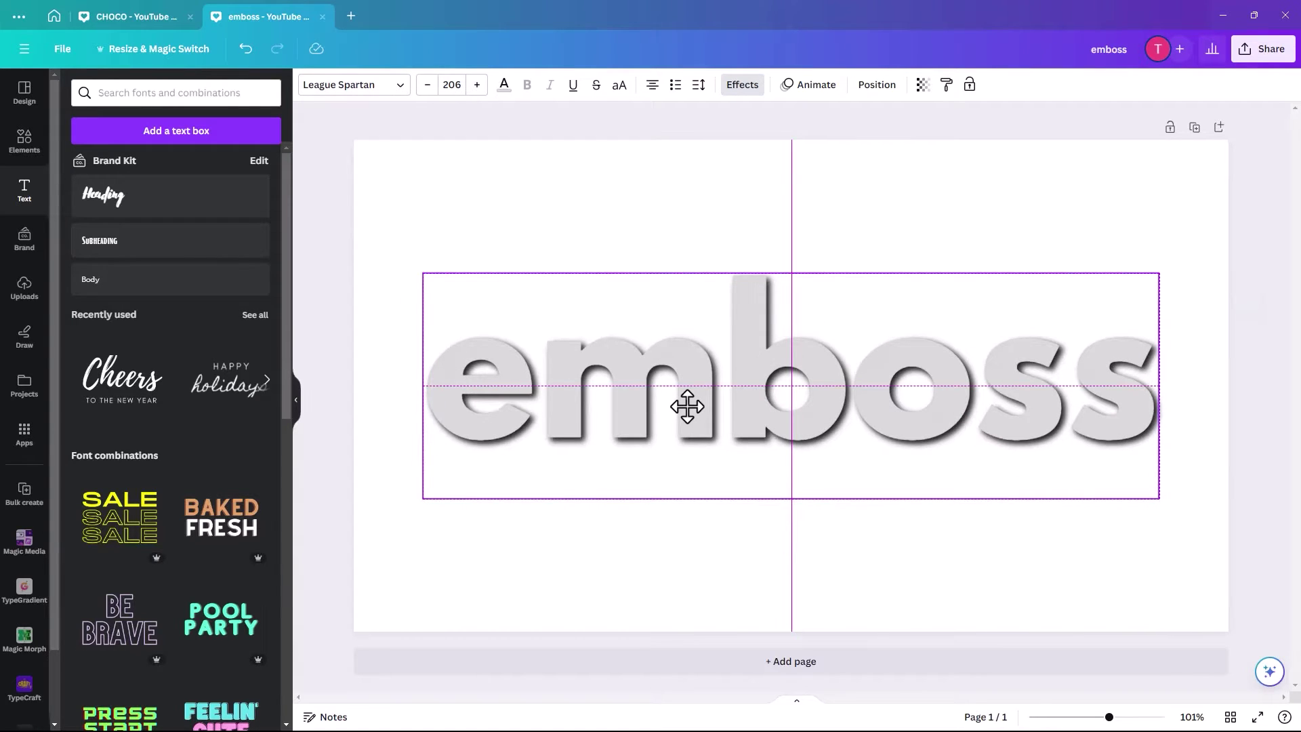
pyautogui.moveTo(687, 407); pyautogui.dragTo(687, 407)
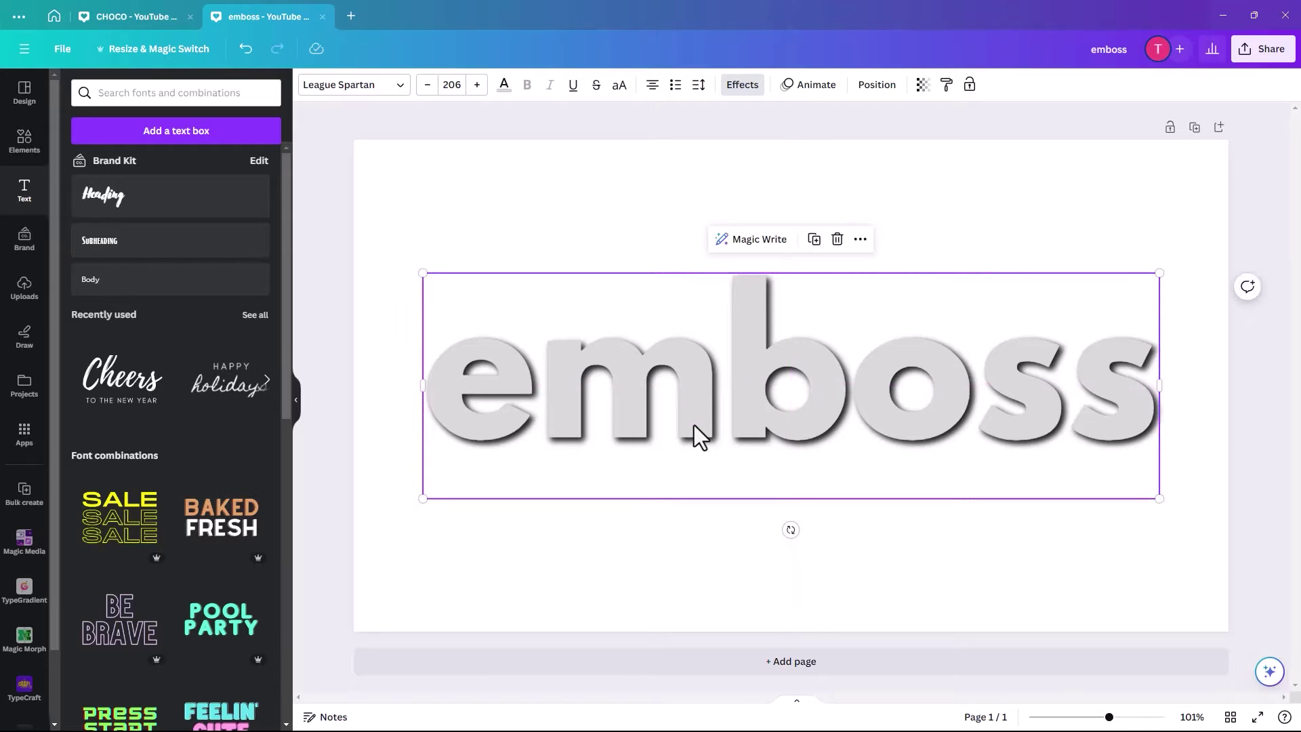
# Change the copy's shadow to direction 145, transparency 80 and white colour
pyautogui.click(729, 90)
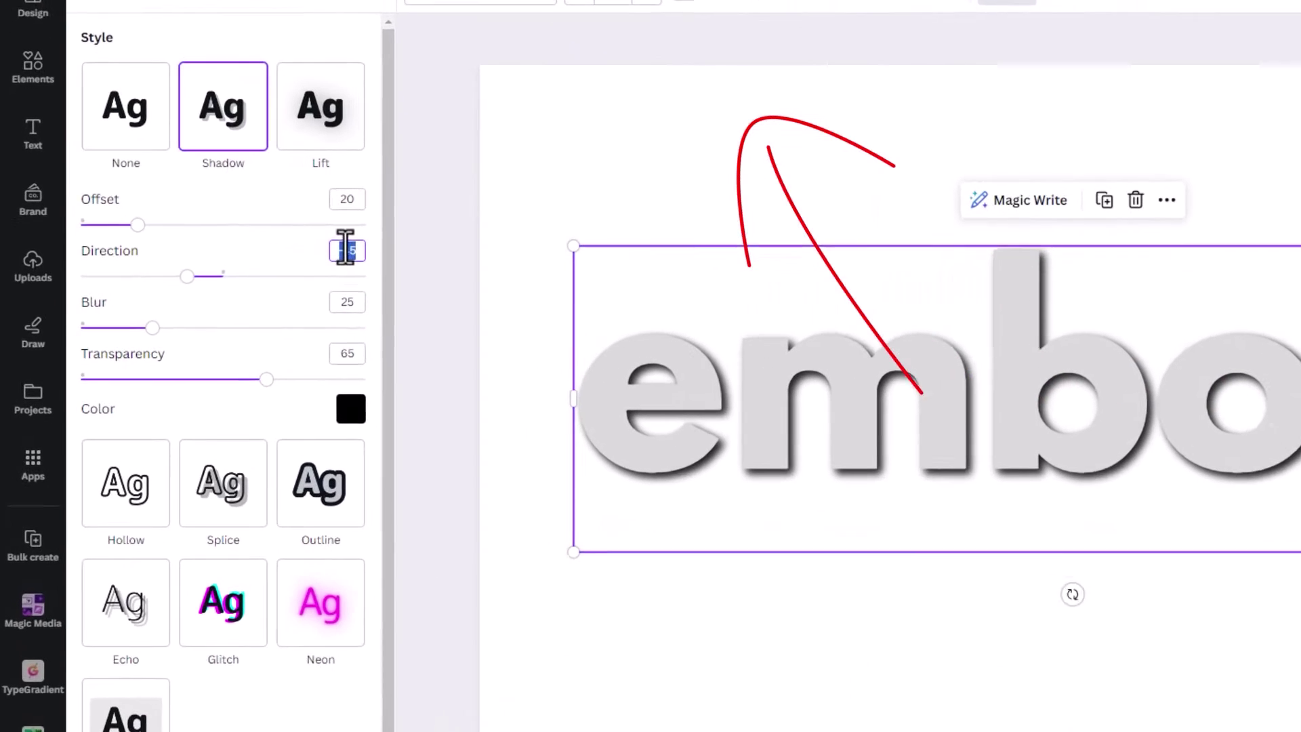
pyautogui.click(255, 275)
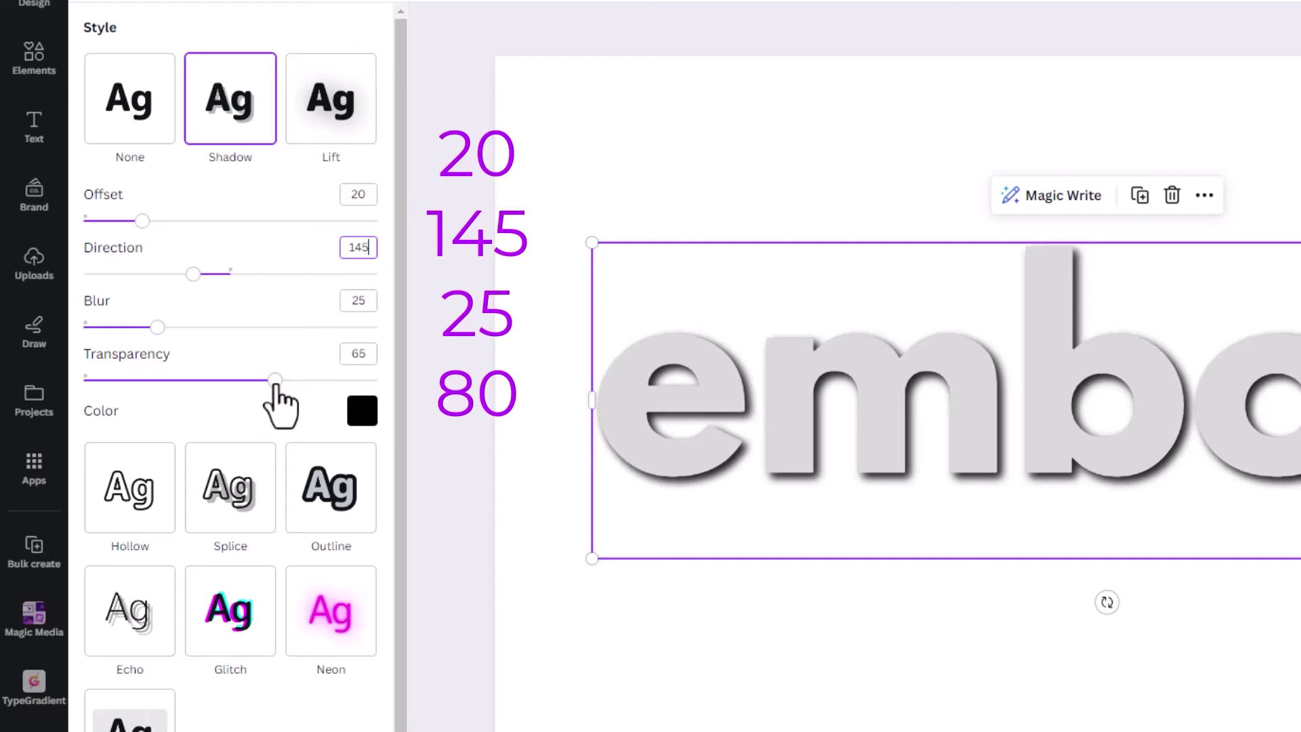
pyautogui.moveTo(282, 380); pyautogui.dragTo(318, 380)
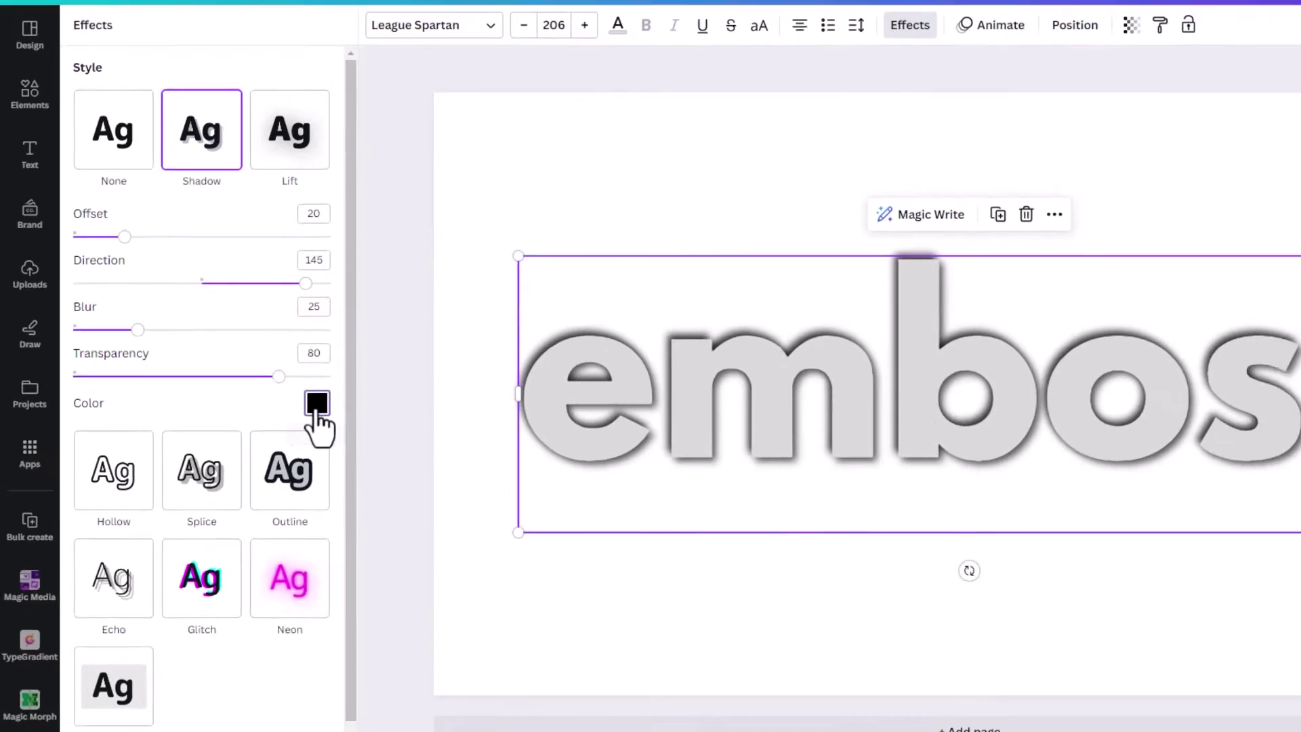
pyautogui.click(316, 407)
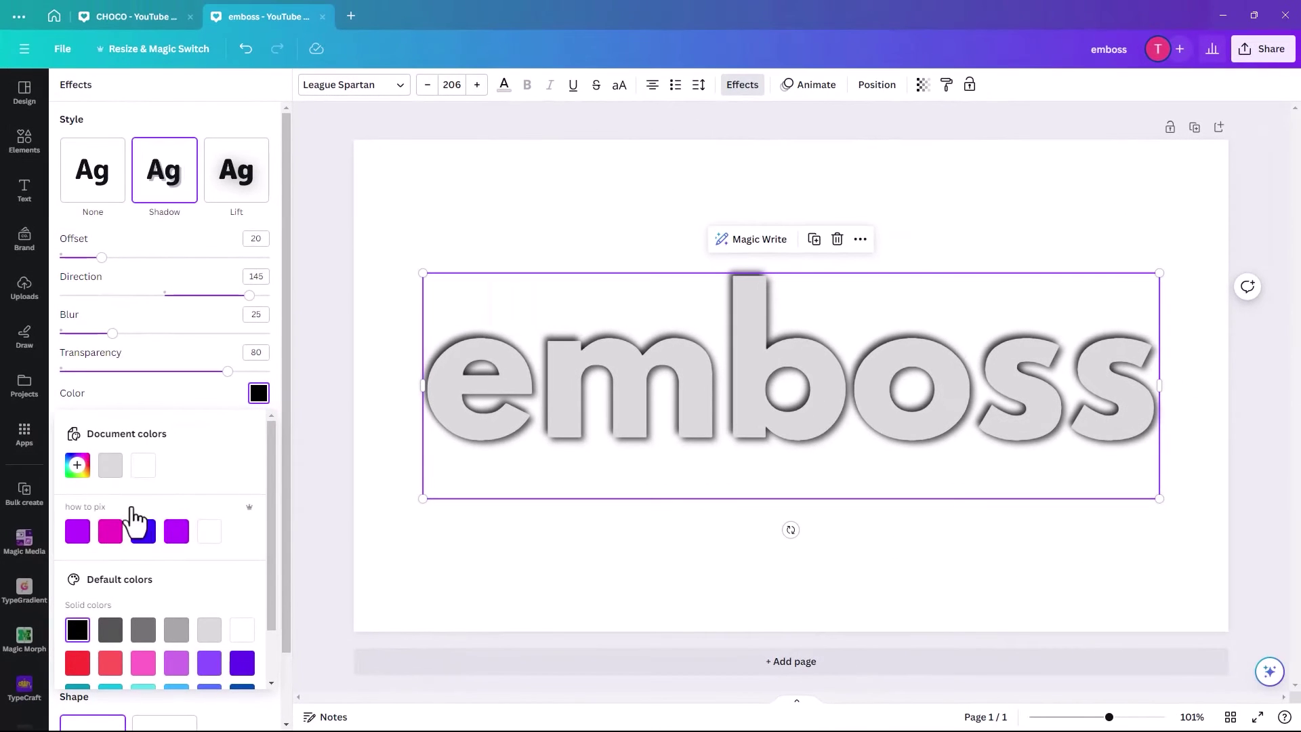
pyautogui.click(175, 492)
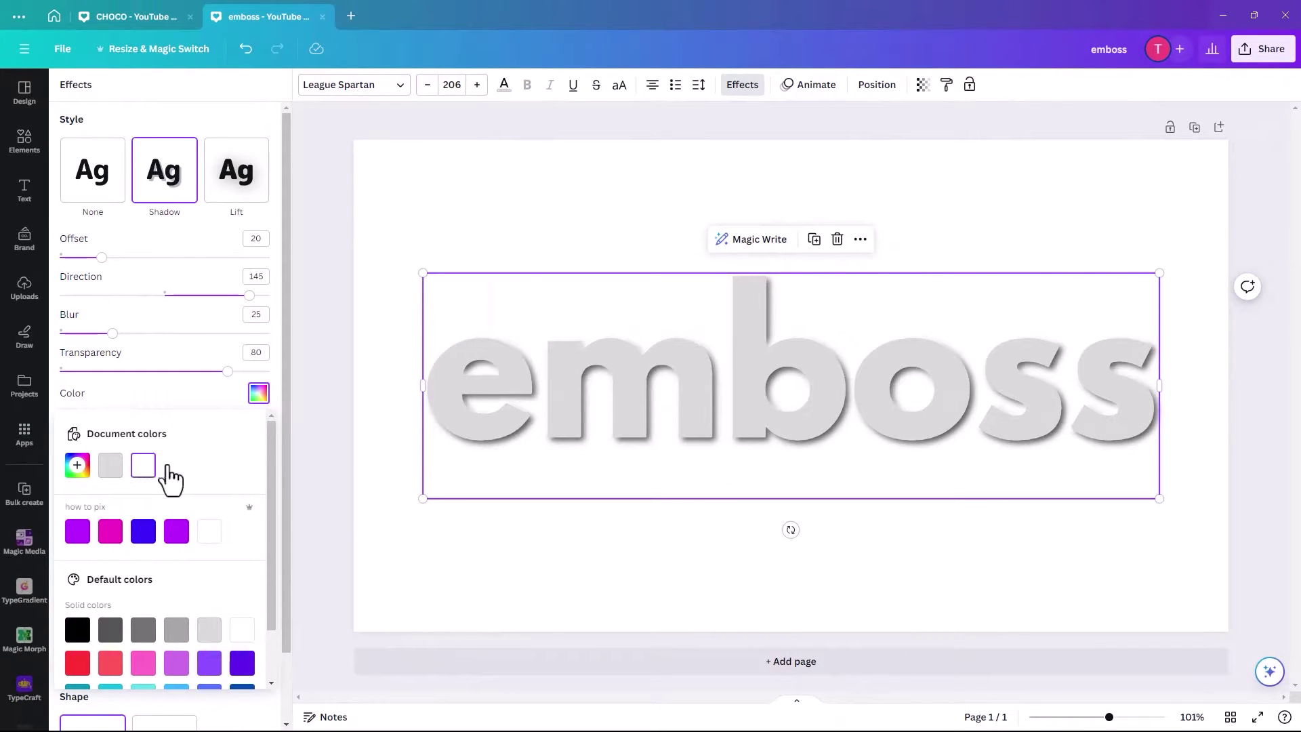
pyautogui.click(384, 352)
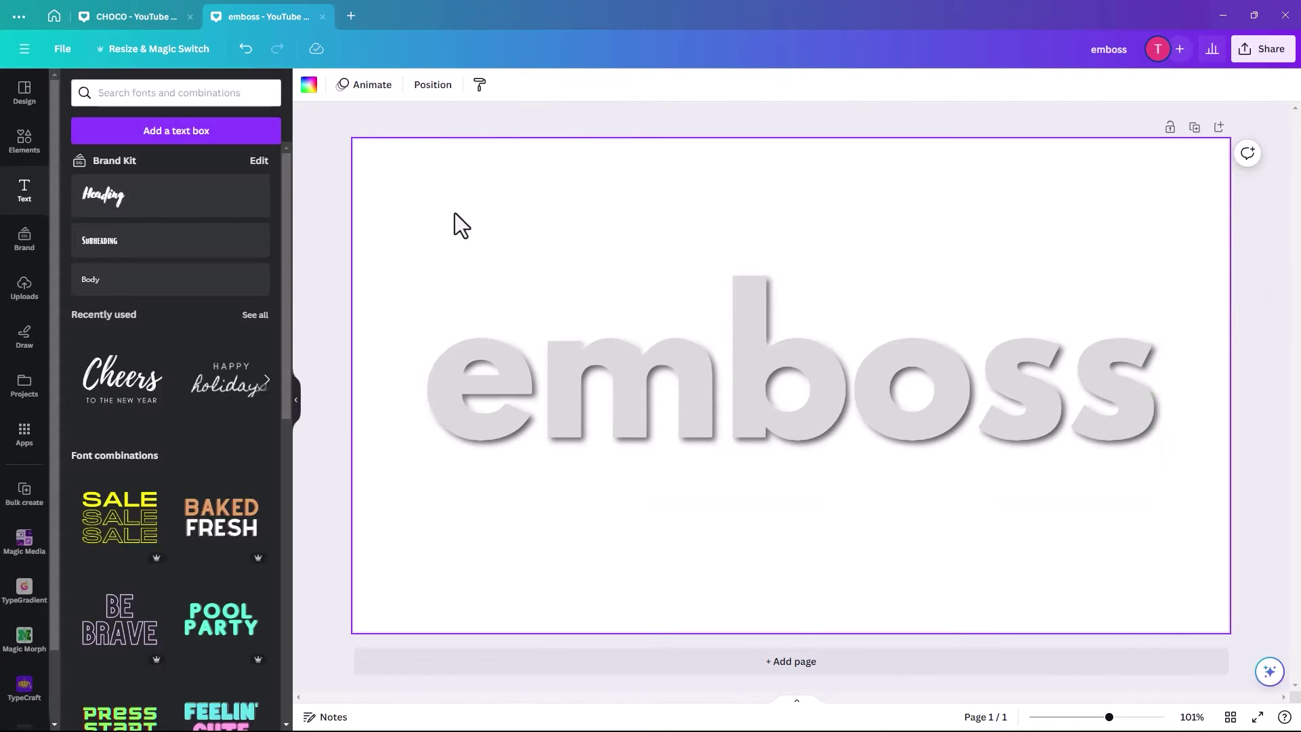
# Change the page background colour to the same light grey as the lettering
pyautogui.click(309, 84)
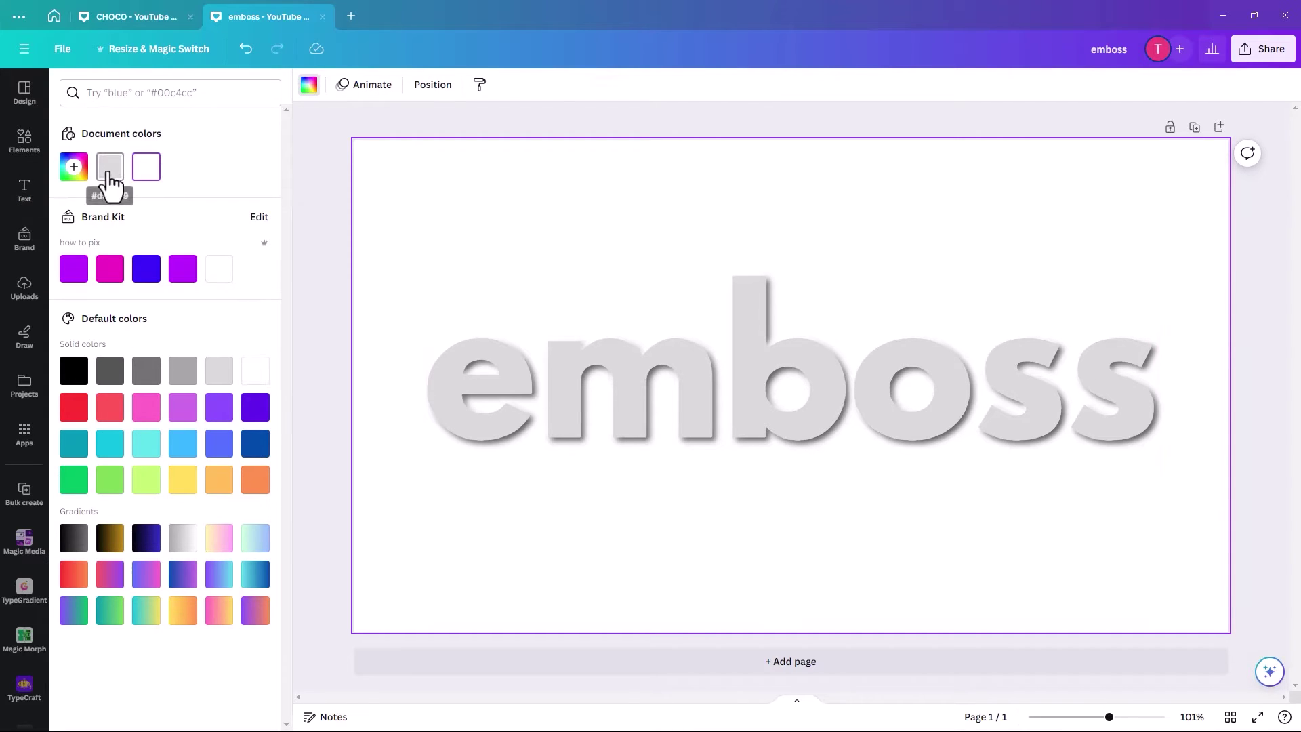
pyautogui.click(110, 170)
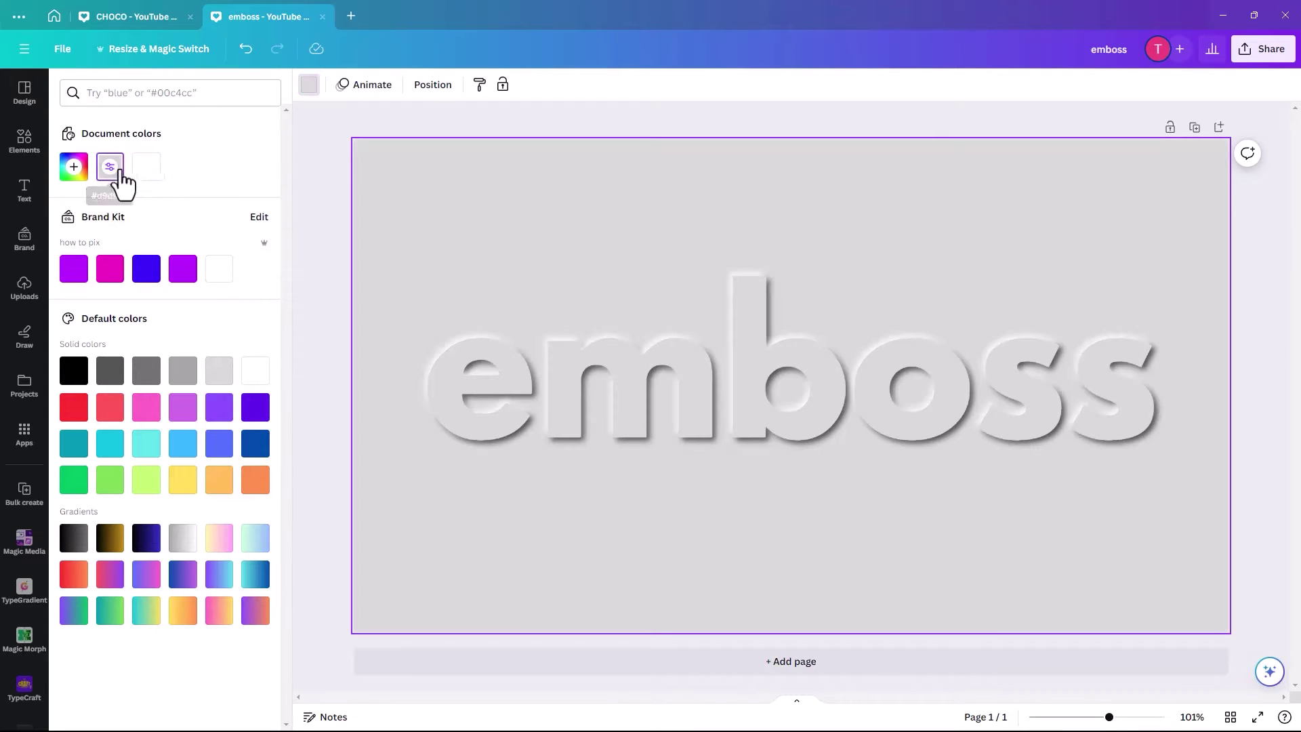
pyautogui.click(316, 223)
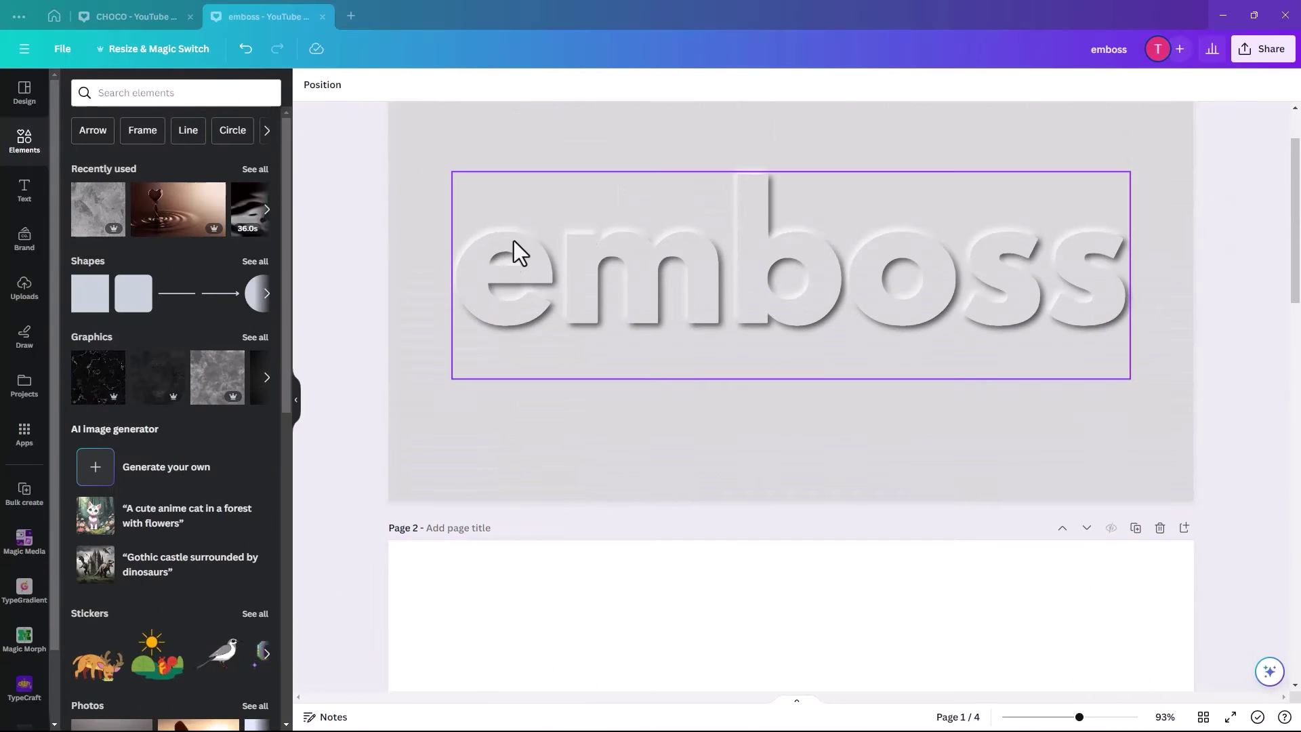
# Search Elements for 'stone background' graphics and add the first stone texture to page 2
pyautogui.scroll(-6, 738, 414)
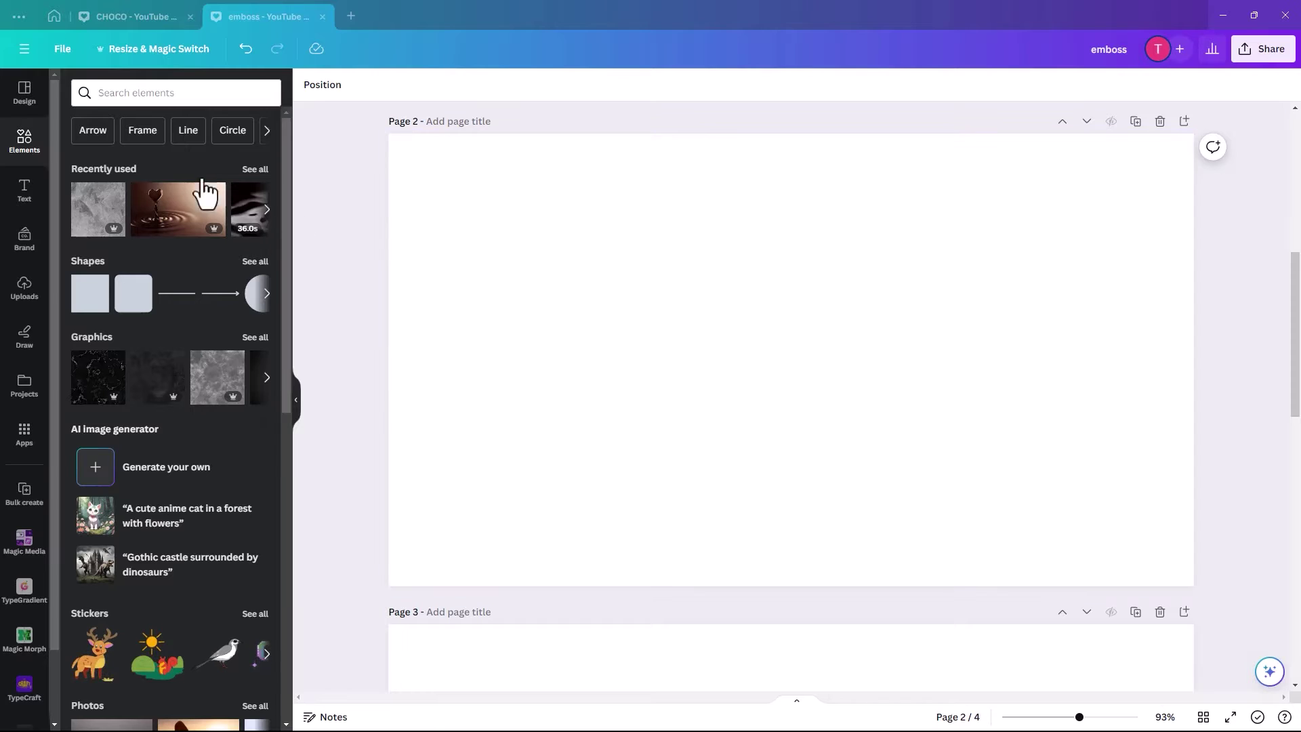
pyautogui.click(120, 92)
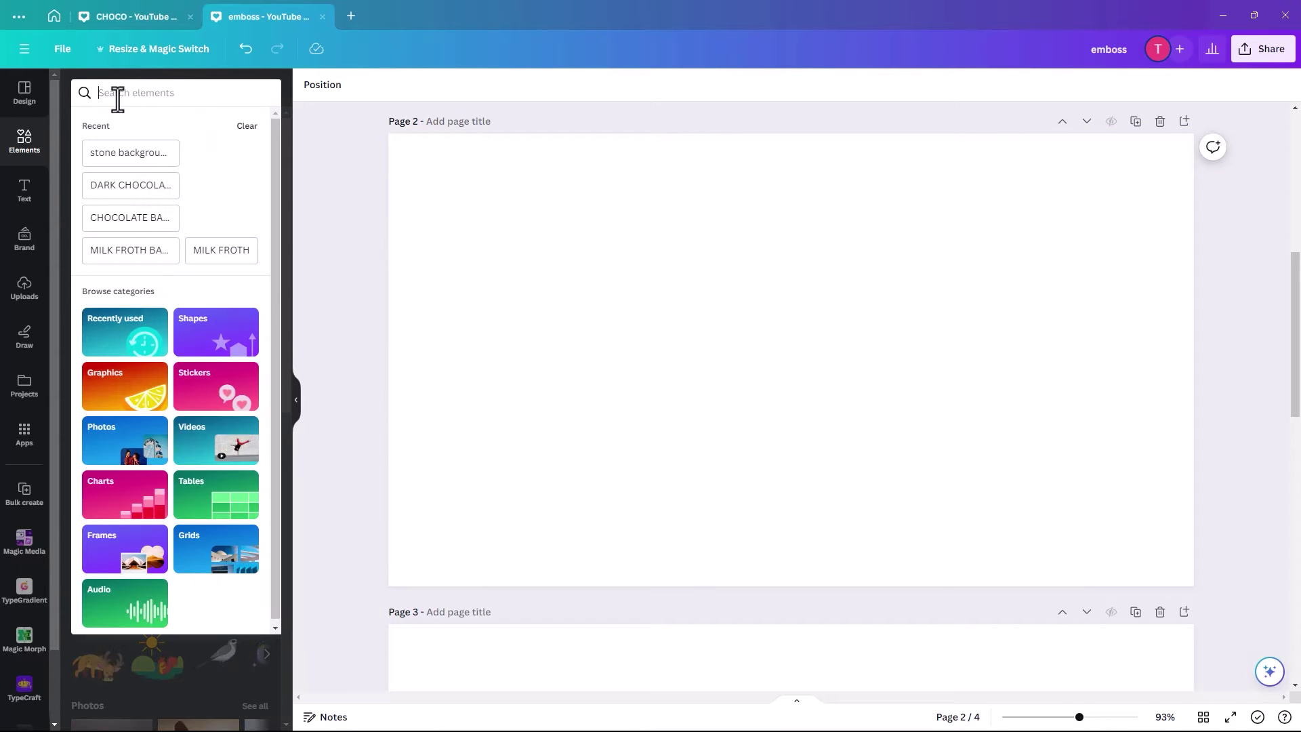
pyautogui.click(126, 157)
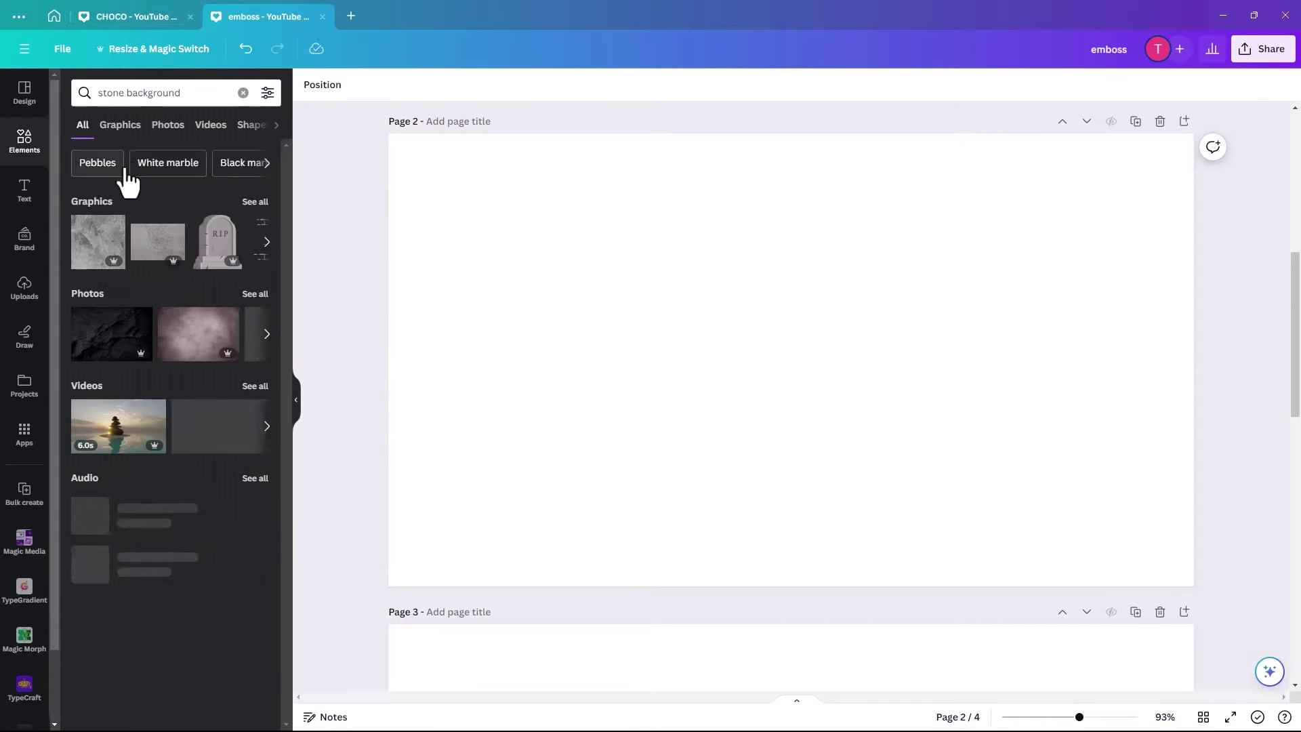
pyautogui.click(255, 202)
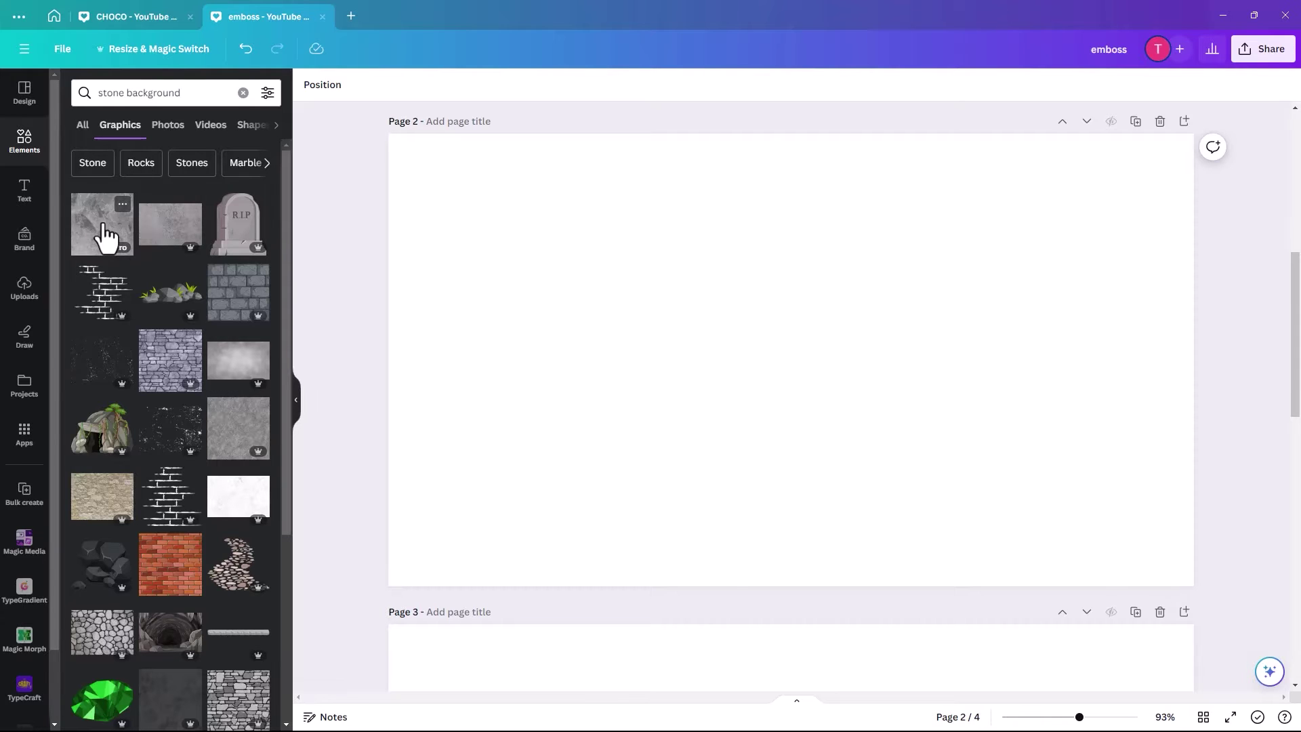
pyautogui.click(105, 234)
# Stretch the stone image to cover page 2 and set it as the page background
pyautogui.moveTo(689, 383); pyautogui.dragTo(470, 347)
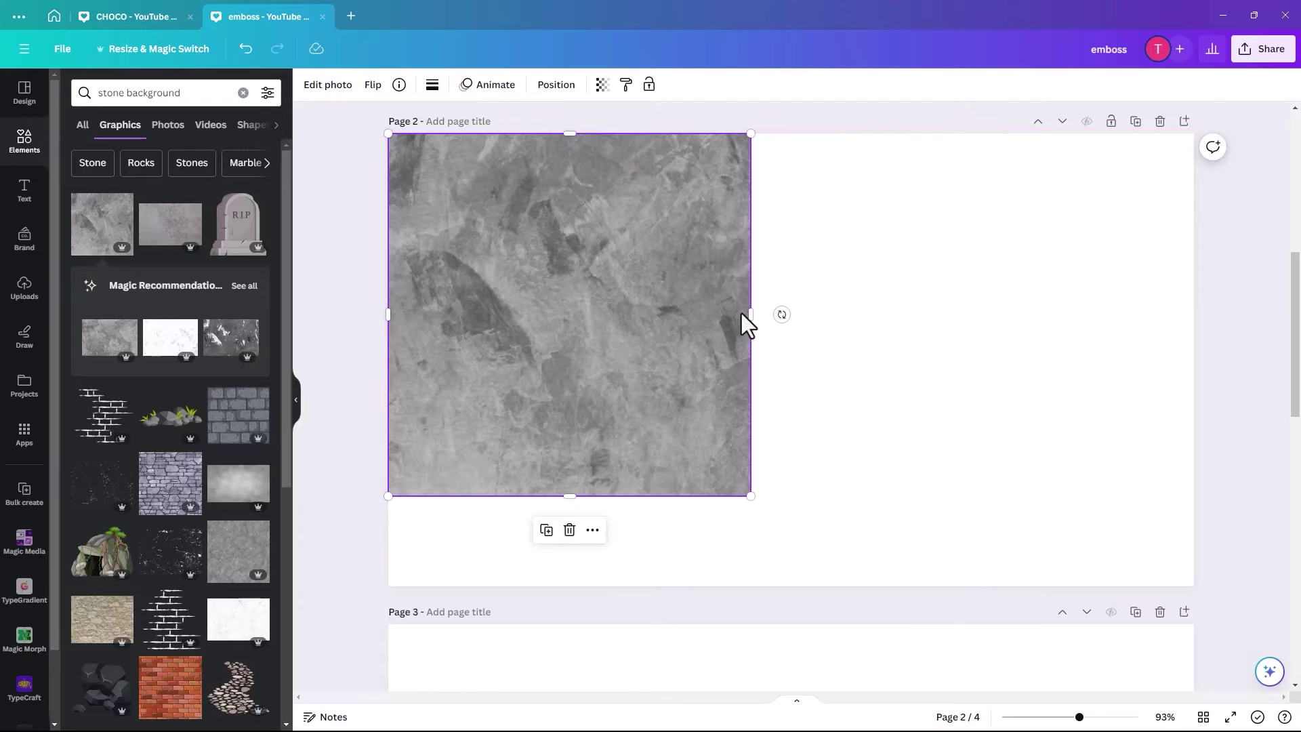
pyautogui.moveTo(834, 312); pyautogui.dragTo(1194, 314)
pyautogui.moveTo(788, 495); pyautogui.dragTo(791, 586)
pyautogui.rightClick(819, 436)
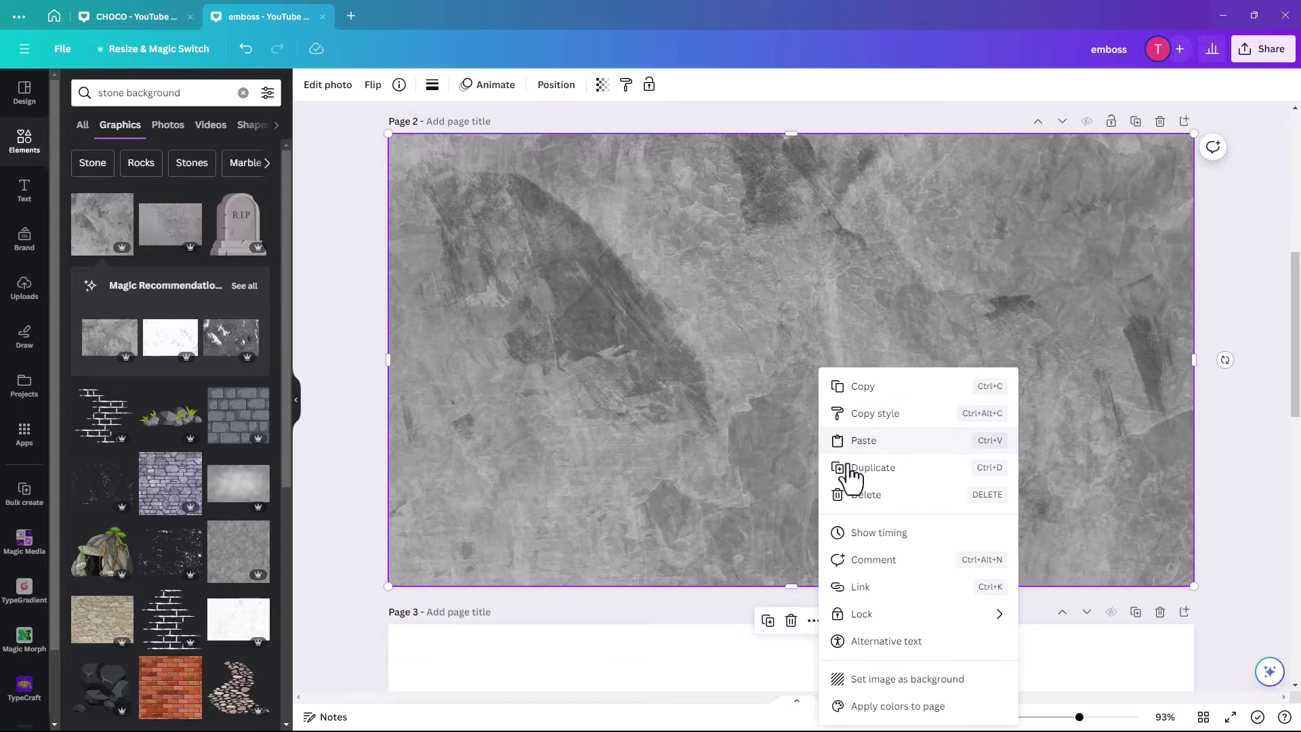
pyautogui.click(902, 679)
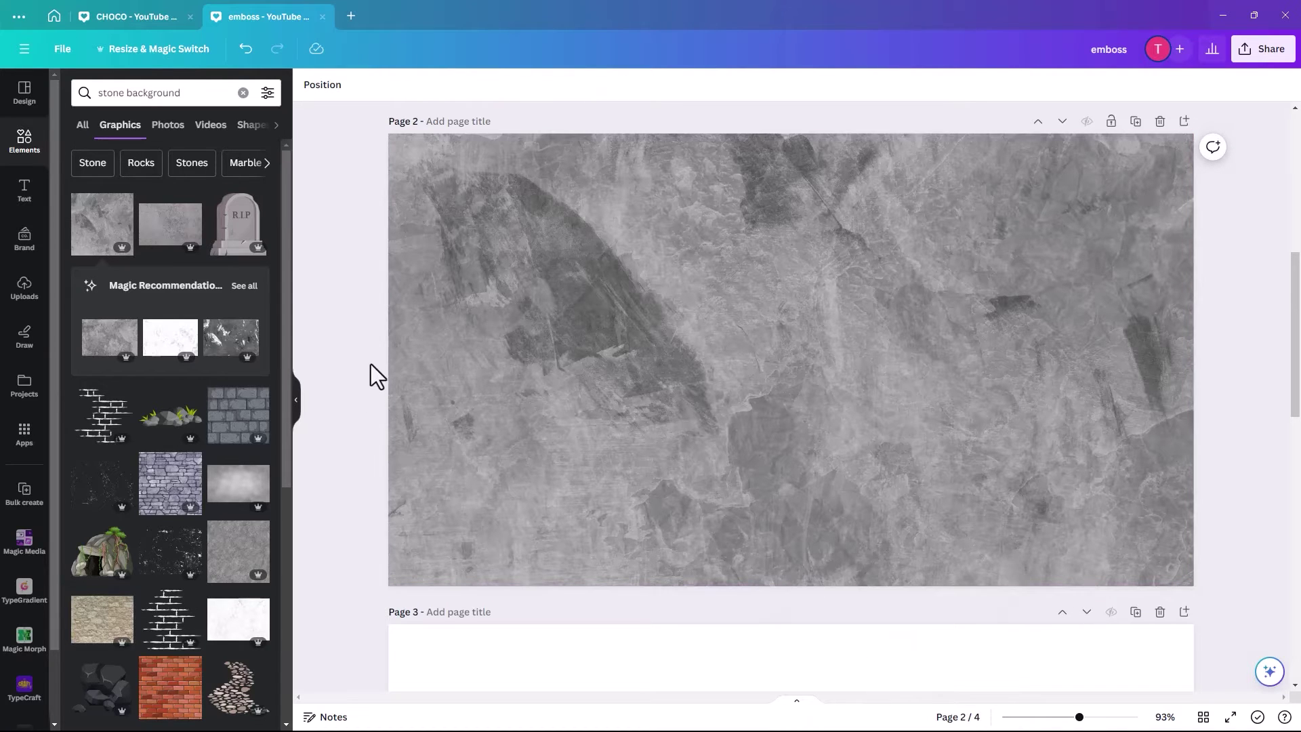
pyautogui.click(359, 329)
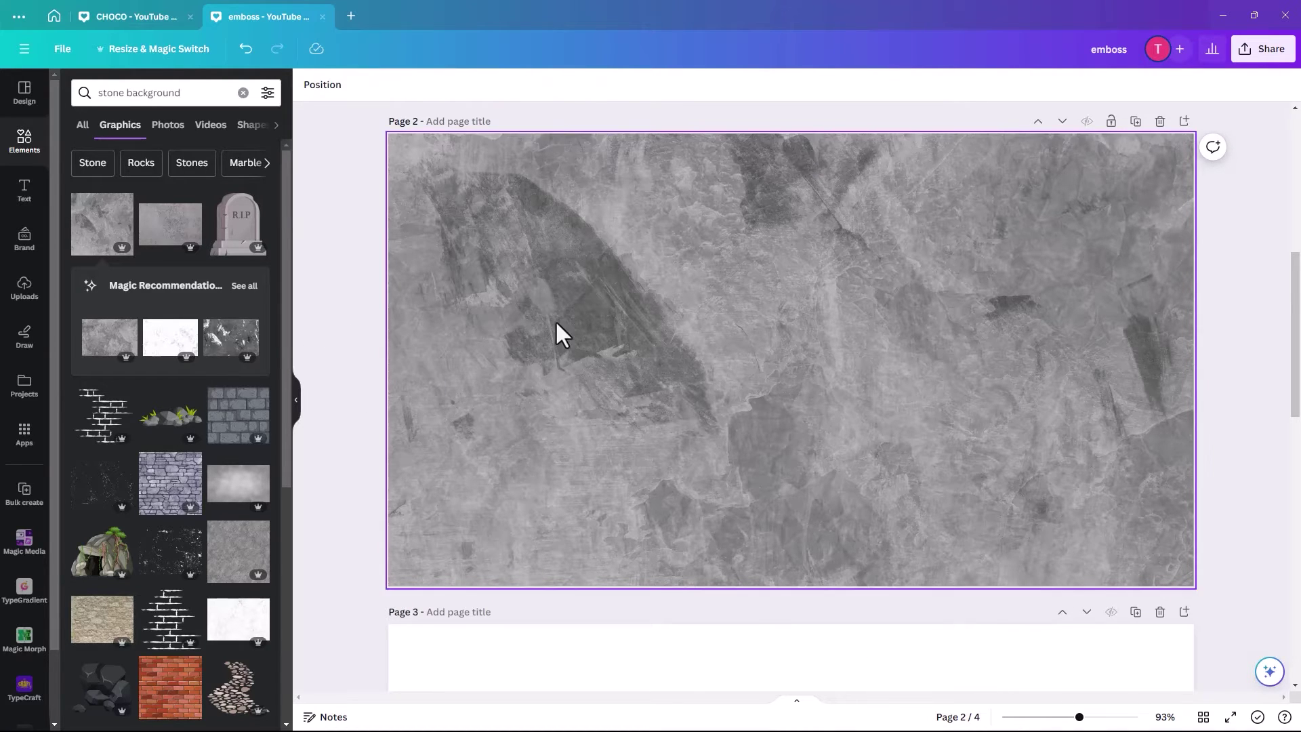
# Copy the emboss text from page 1 and paste it onto the stone page 2
pyautogui.scroll(5, 557, 332)
pyautogui.click(592, 219)
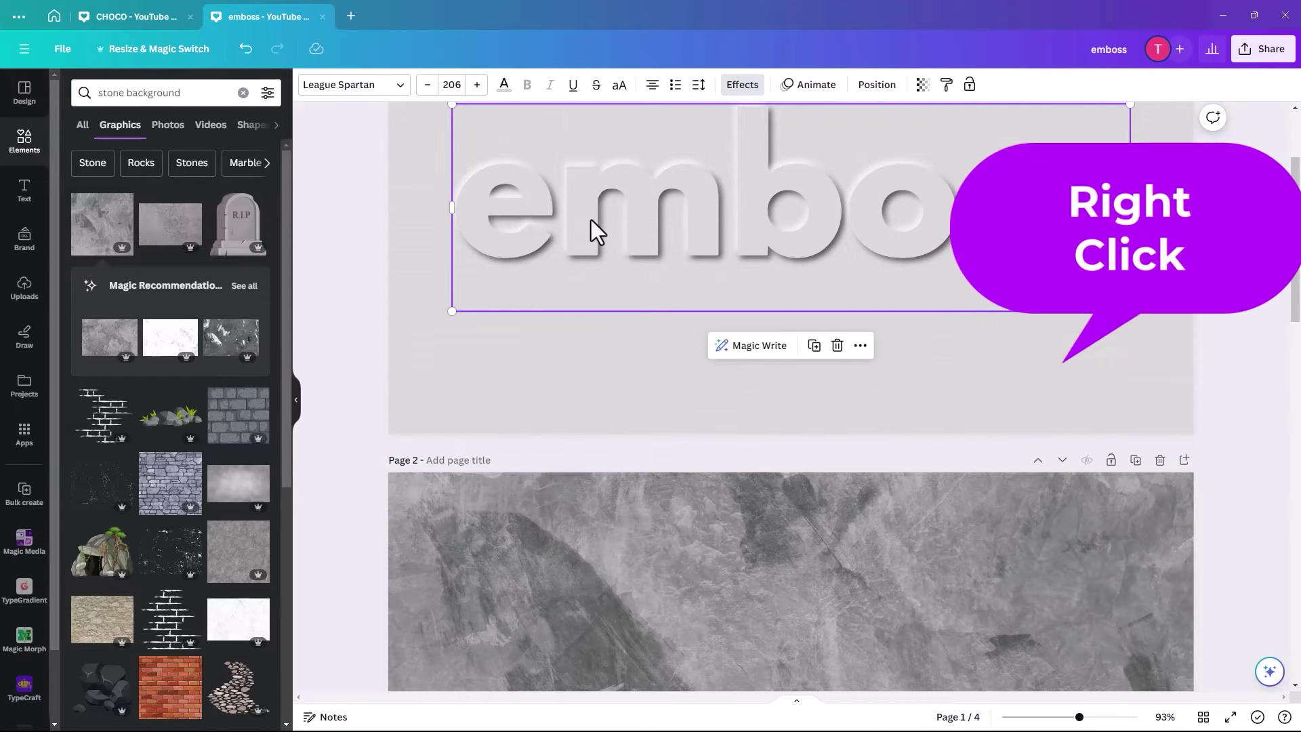
pyautogui.rightClick(591, 220)
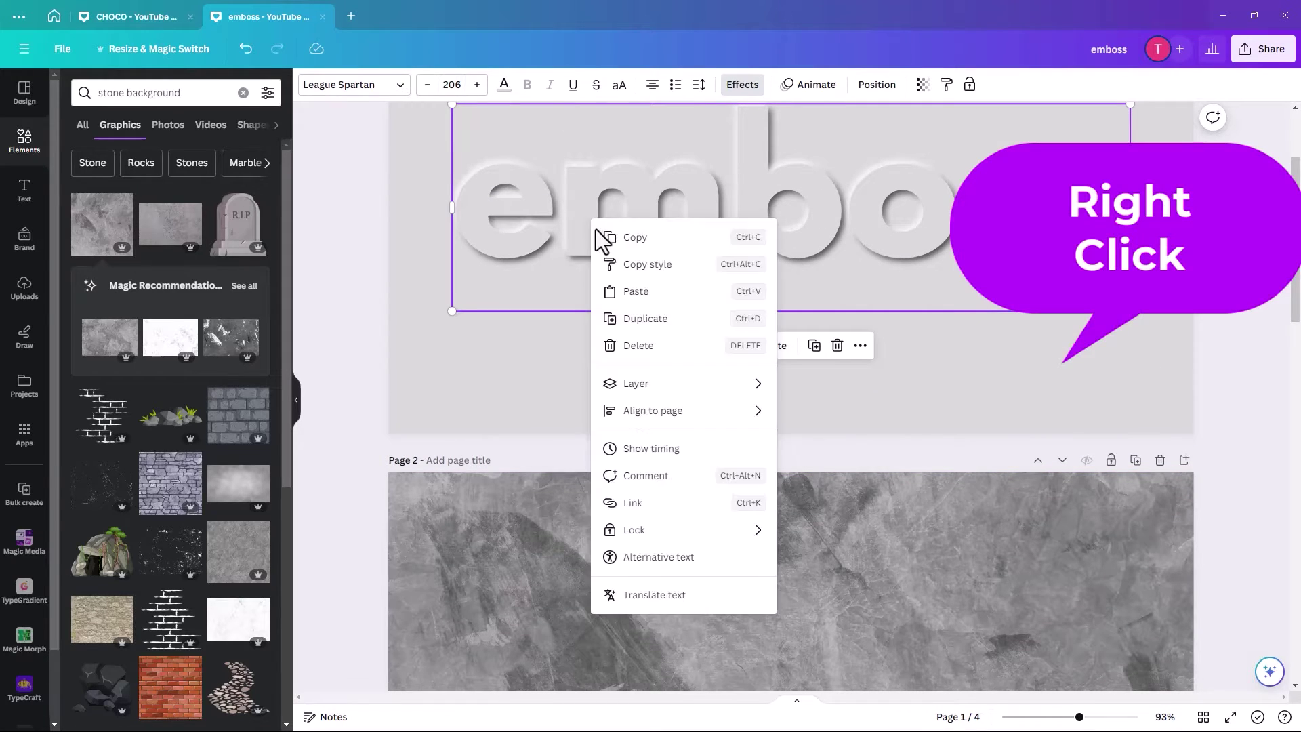
pyautogui.click(631, 237)
pyautogui.scroll(-4, 614, 438)
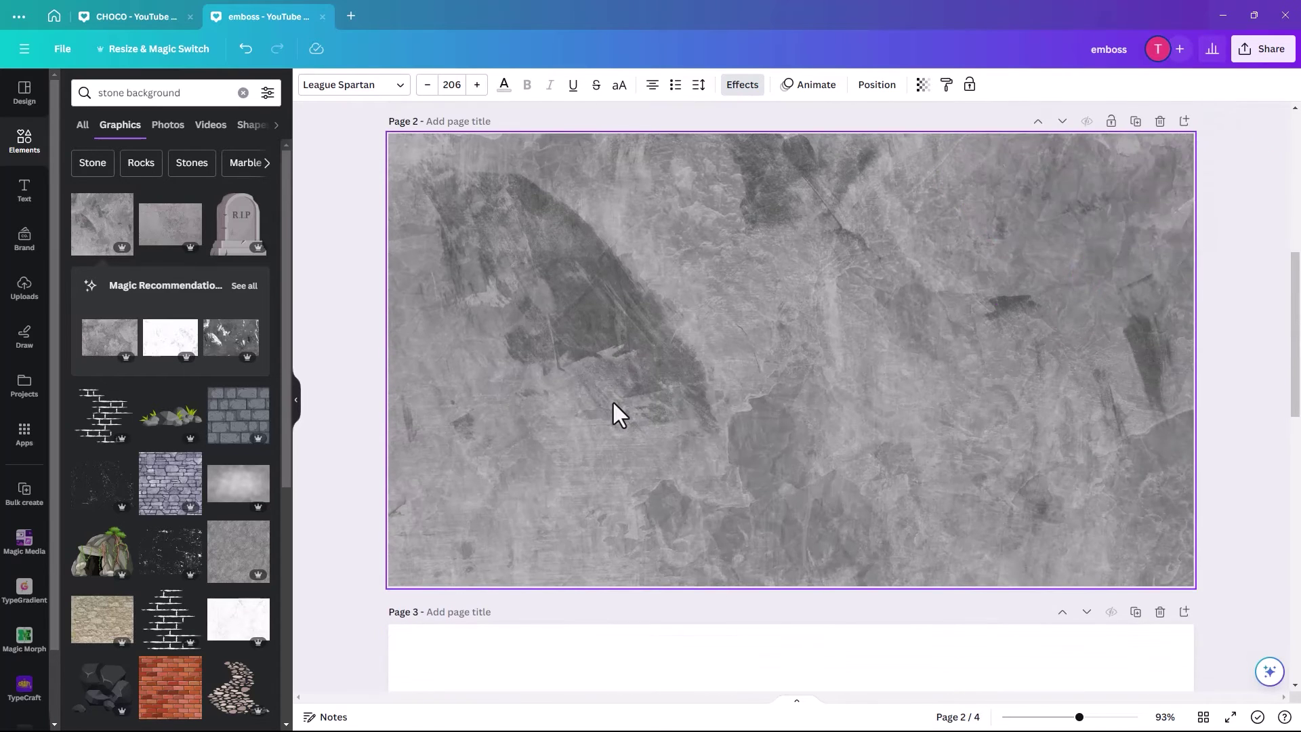
pyautogui.rightClick(613, 402)
pyautogui.click(708, 470)
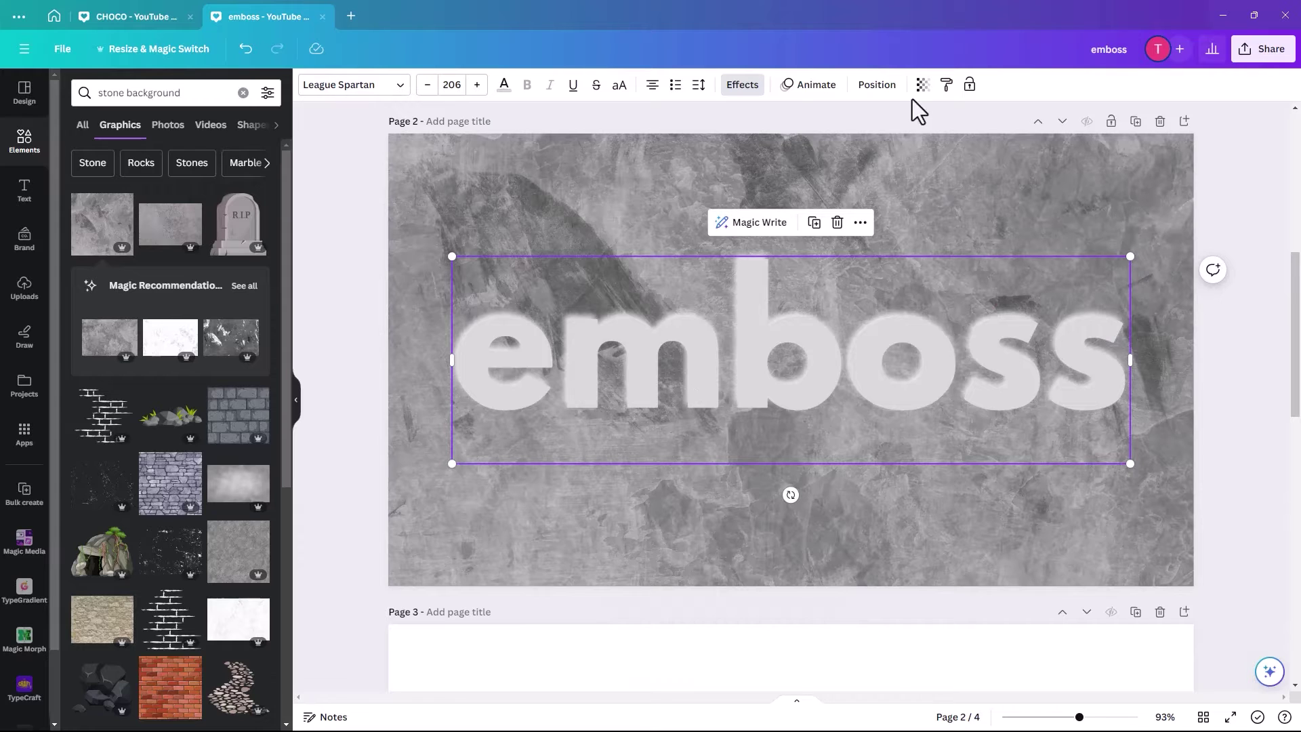
pyautogui.click(742, 85)
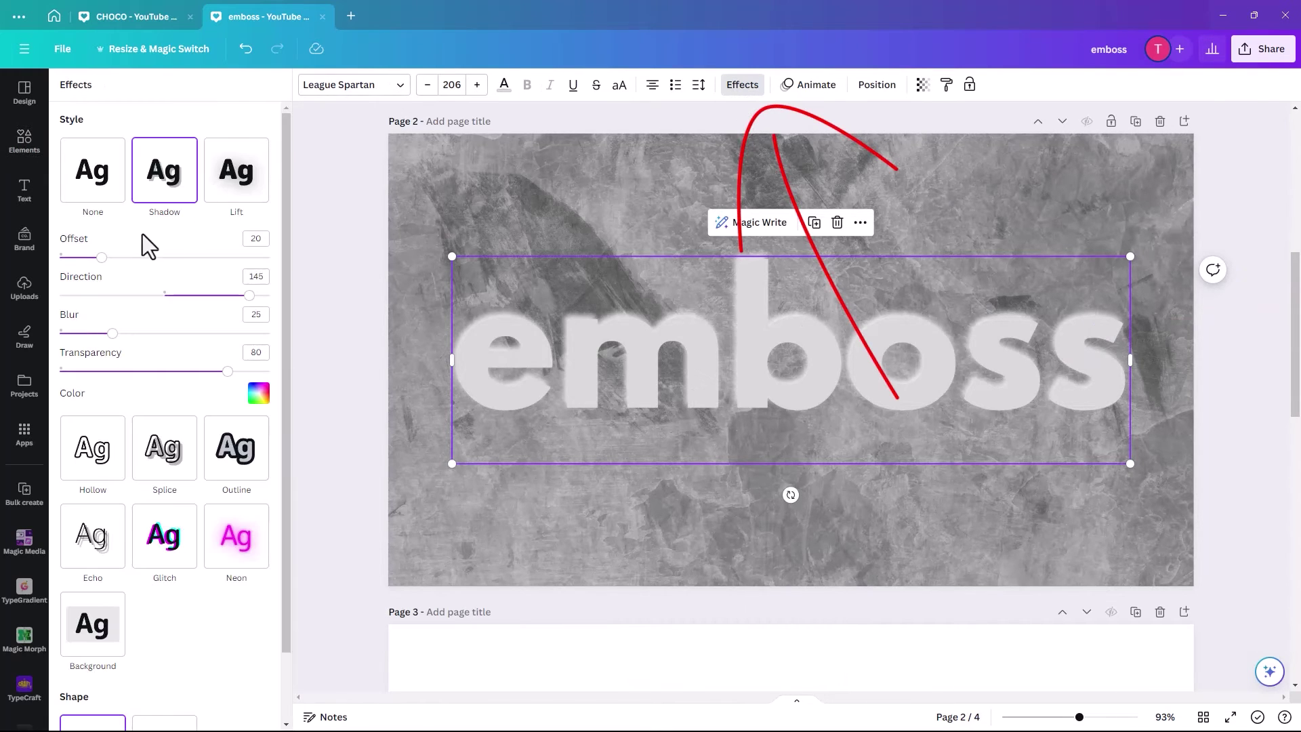
# Set the pasted text's effect to None and lower its transparency to 35
pyautogui.click(73, 171)
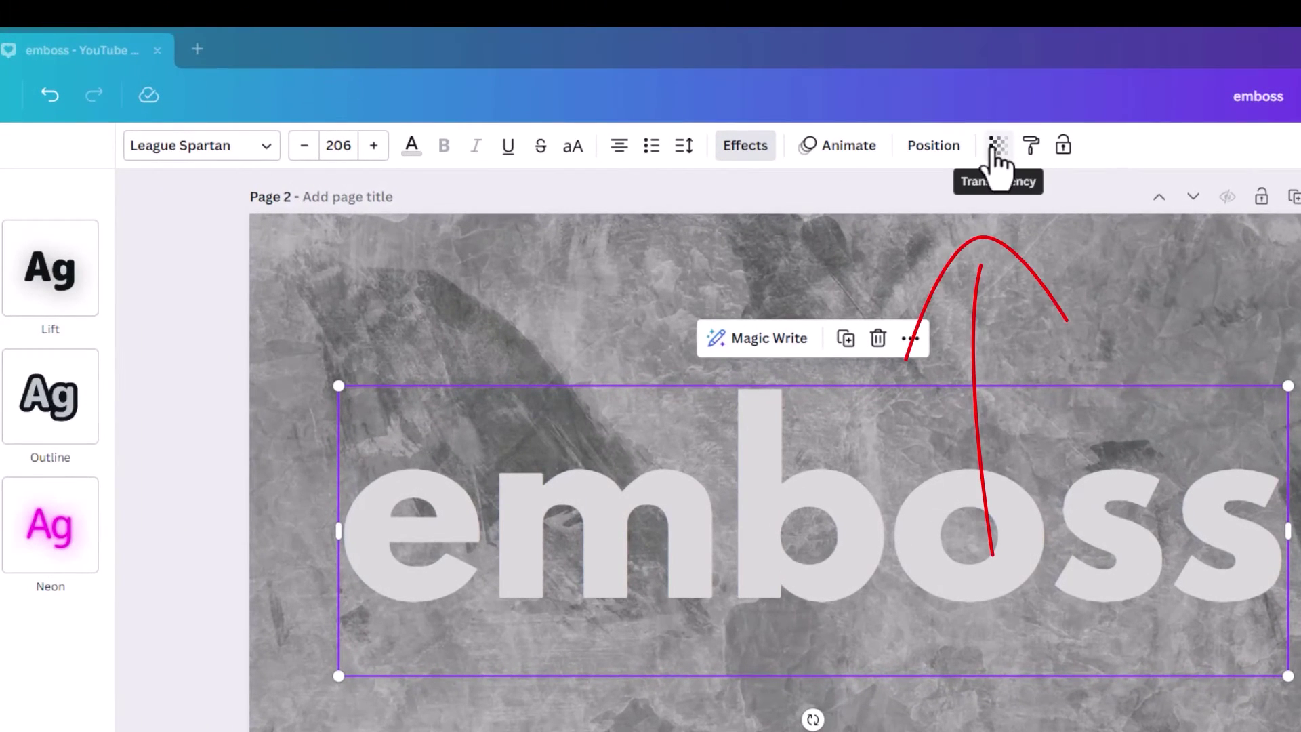
pyautogui.click(994, 152)
pyautogui.moveTo(992, 232); pyautogui.dragTo(879, 250)
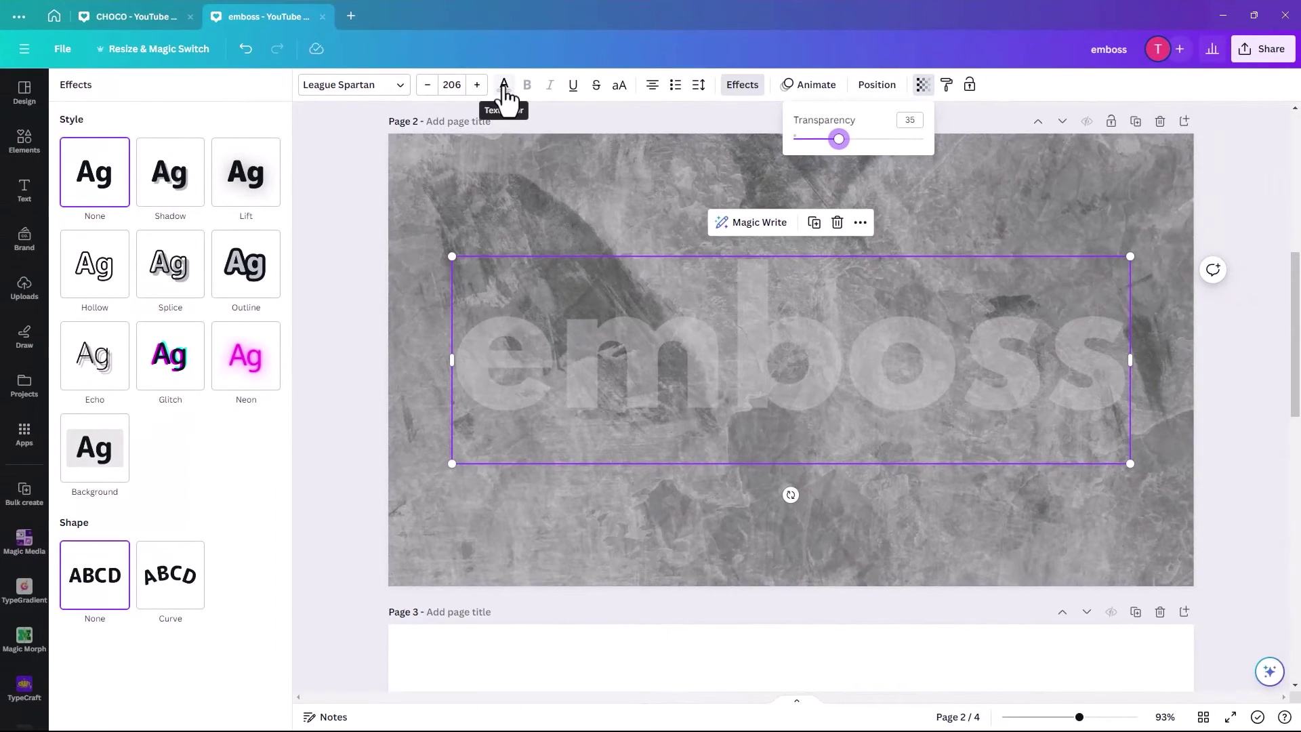
pyautogui.click(505, 88)
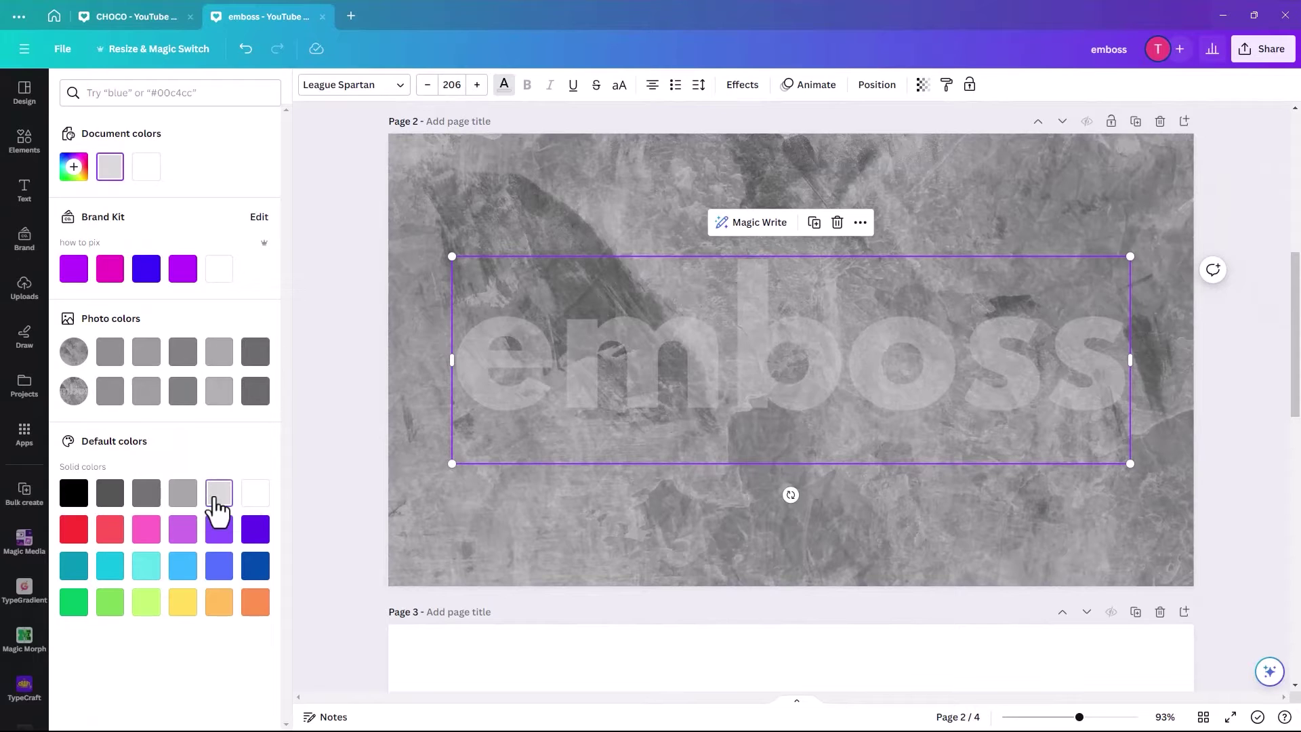
pyautogui.click(742, 86)
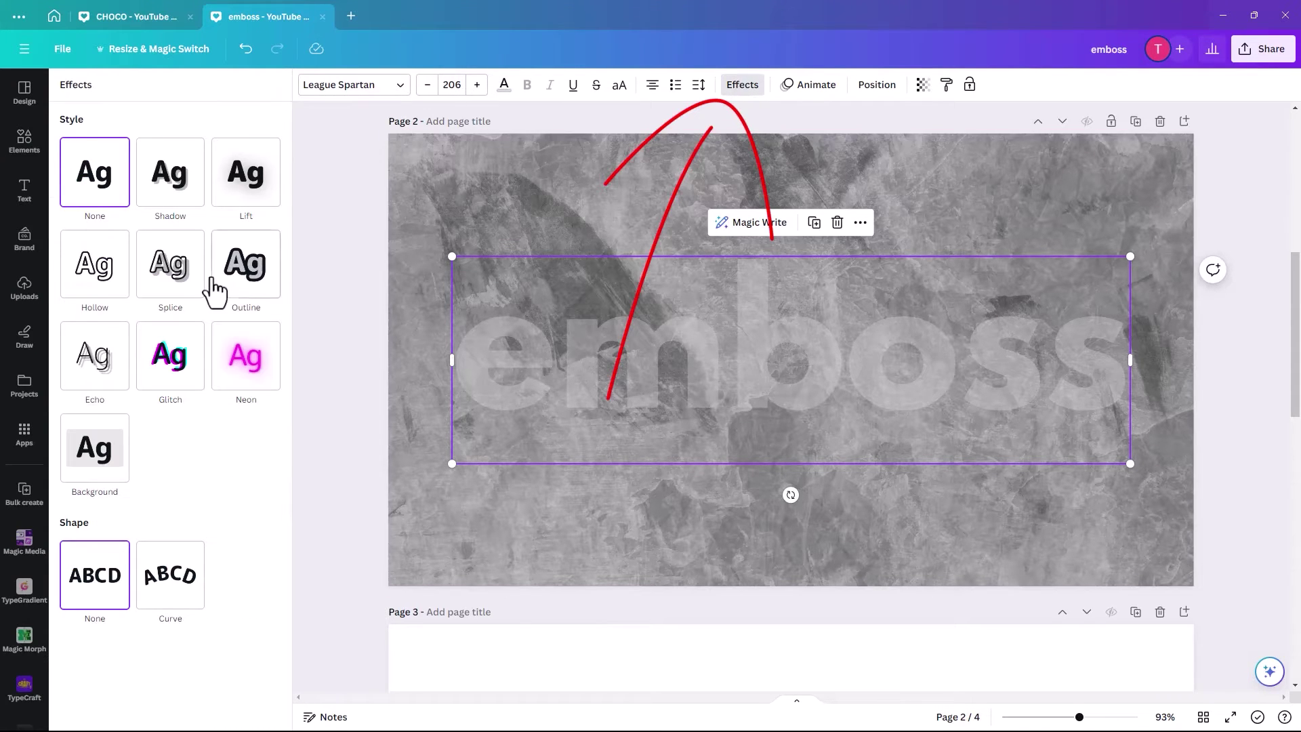
# Apply an Outline effect to page 2's emboss text with thickness 10 in white
pyautogui.click(247, 275)
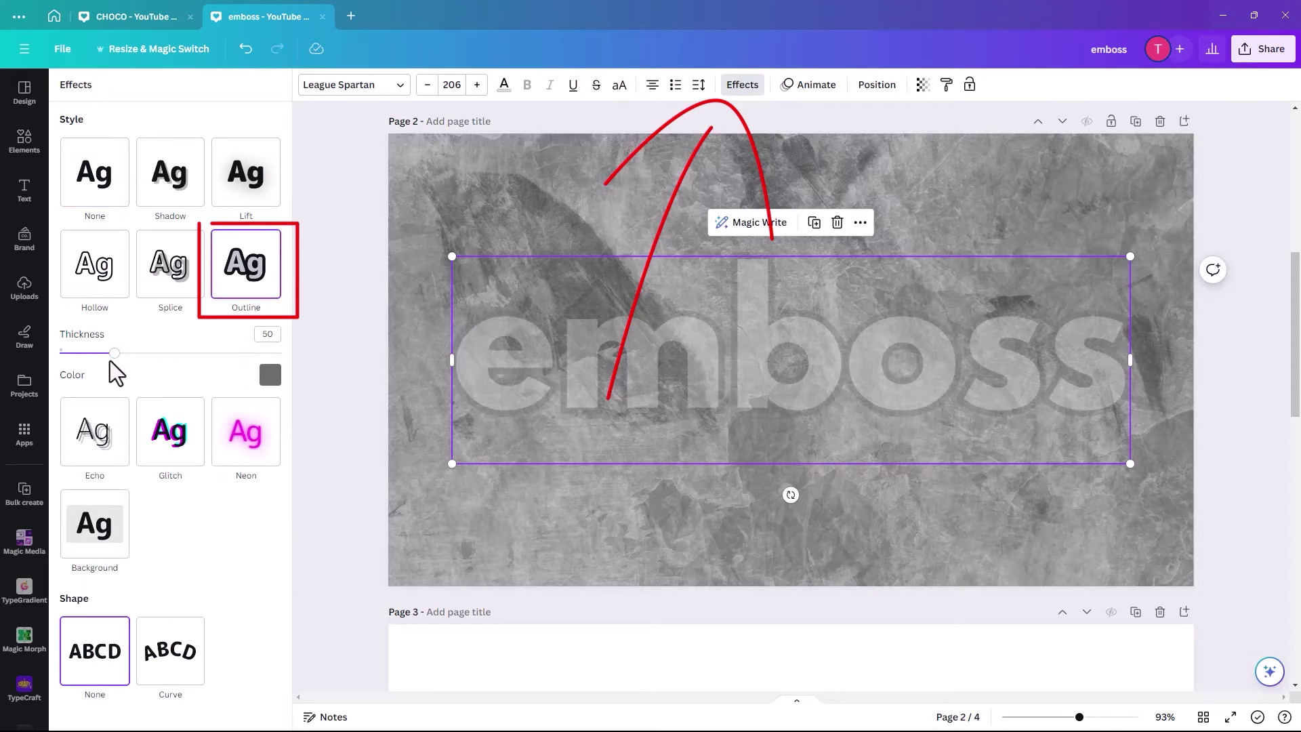
pyautogui.moveTo(115, 363); pyautogui.dragTo(75, 384)
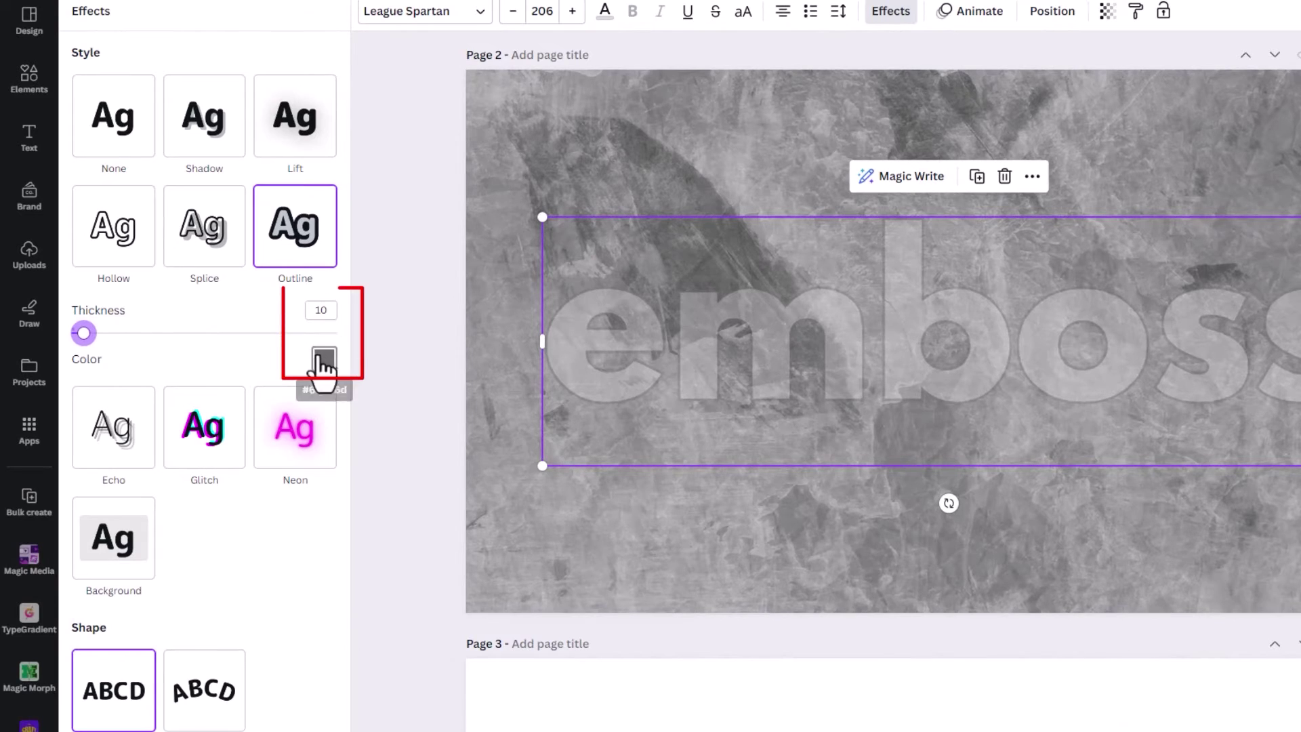
pyautogui.click(324, 361)
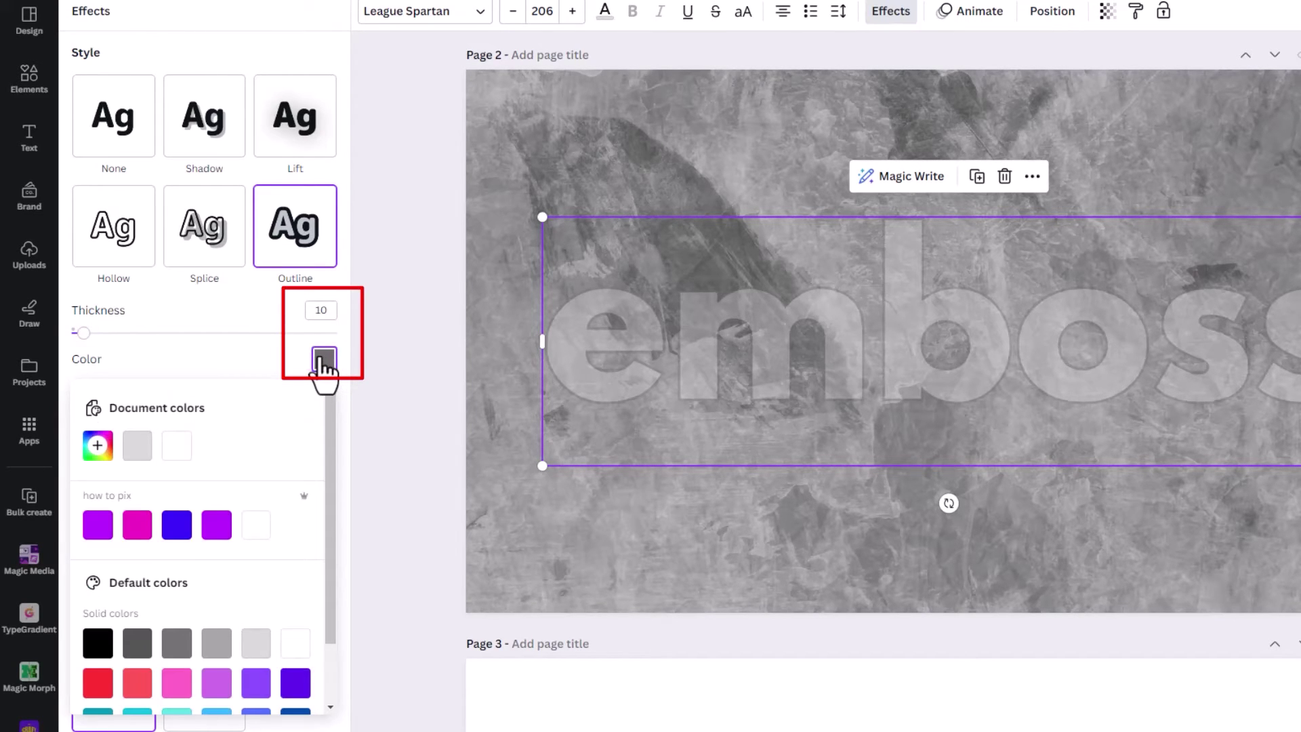
pyautogui.click(136, 447)
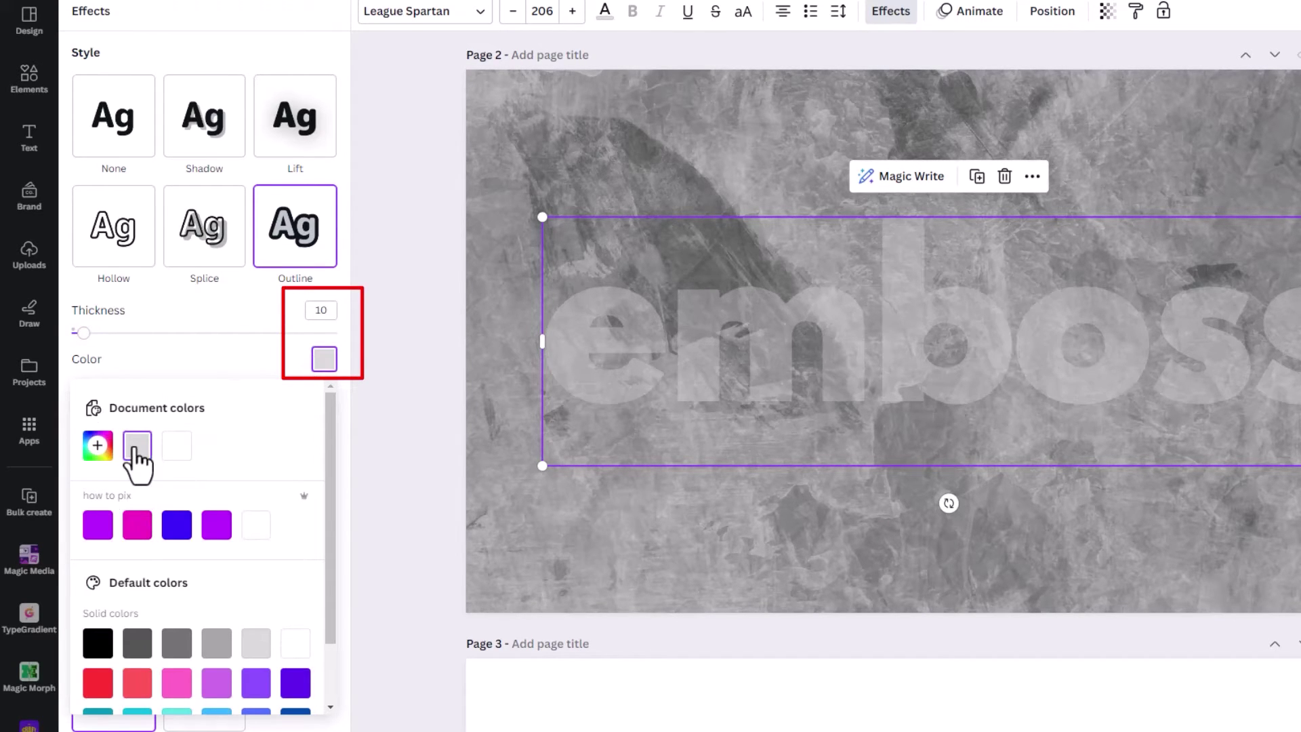
pyautogui.click(256, 647)
pyautogui.click(296, 647)
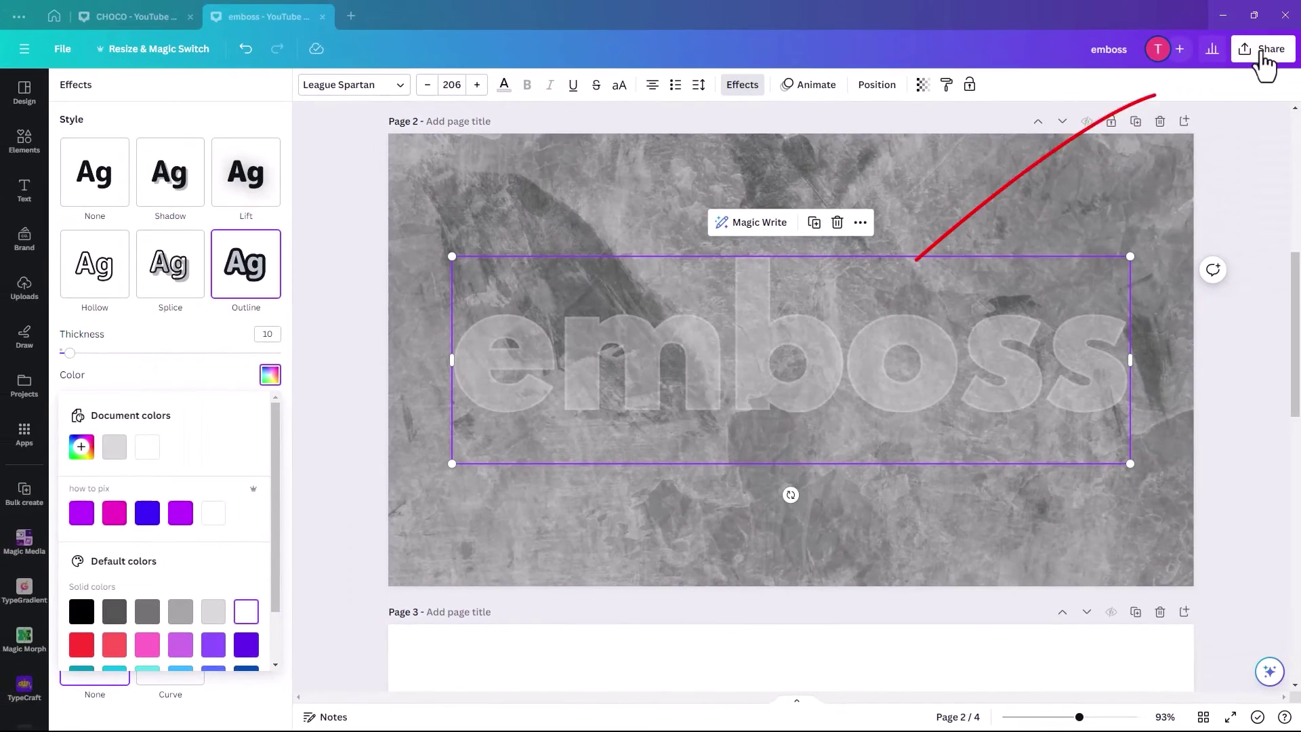
# Export page 2 alone as a 1280 × 720 PNG saved under the name 'gray emboss'
pyautogui.click(1263, 54)
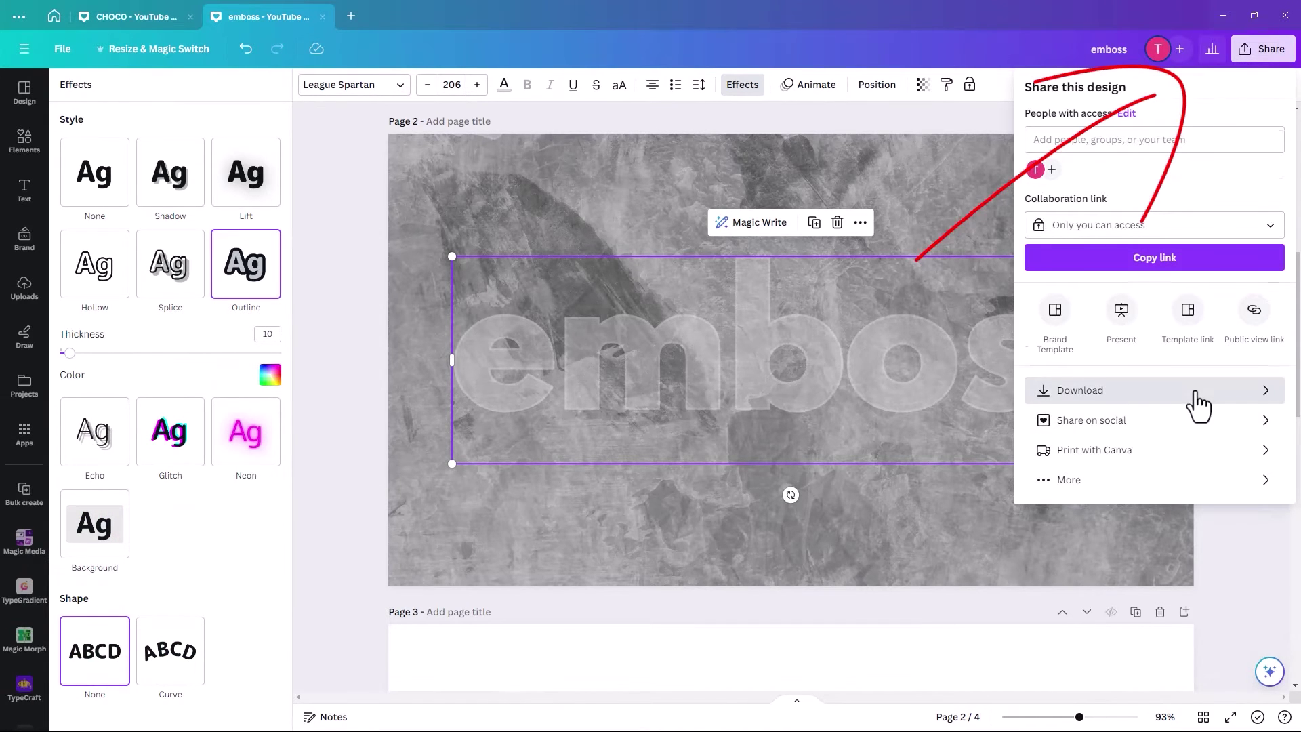
pyautogui.click(1119, 393)
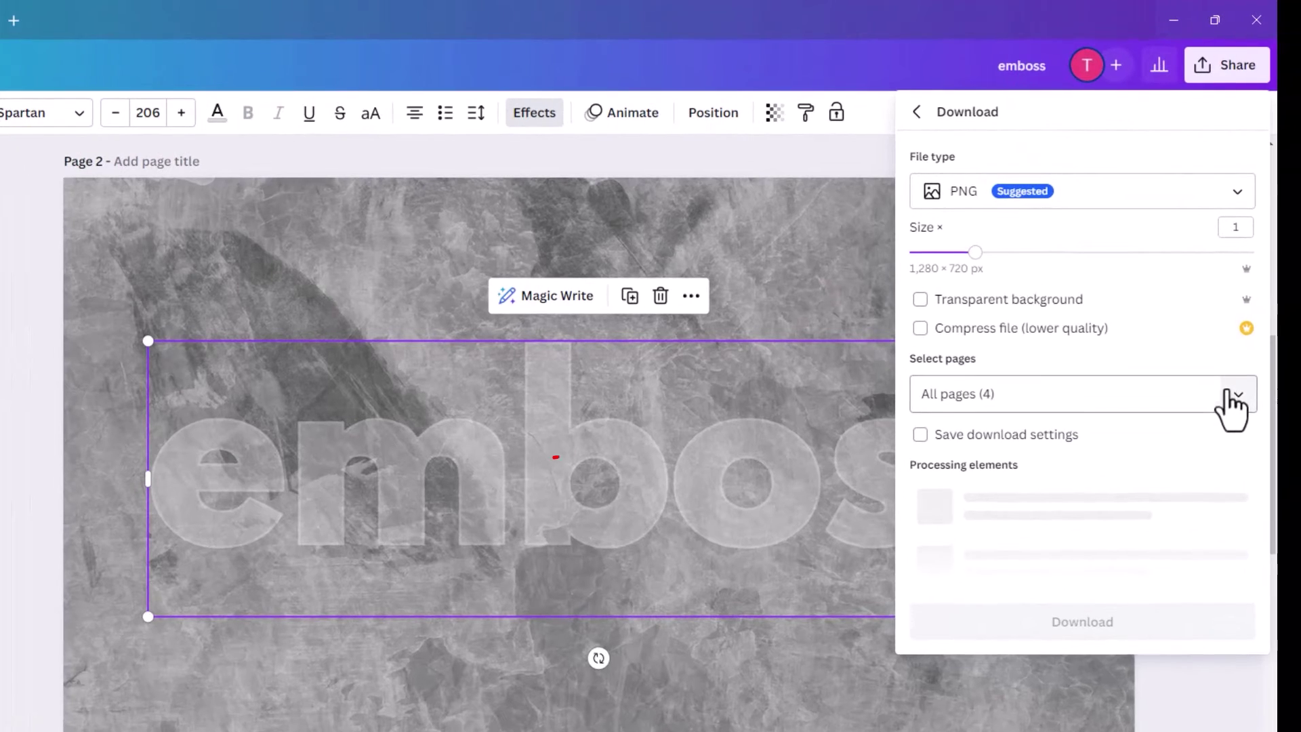
pyautogui.click(1271, 296)
pyautogui.click(1224, 446)
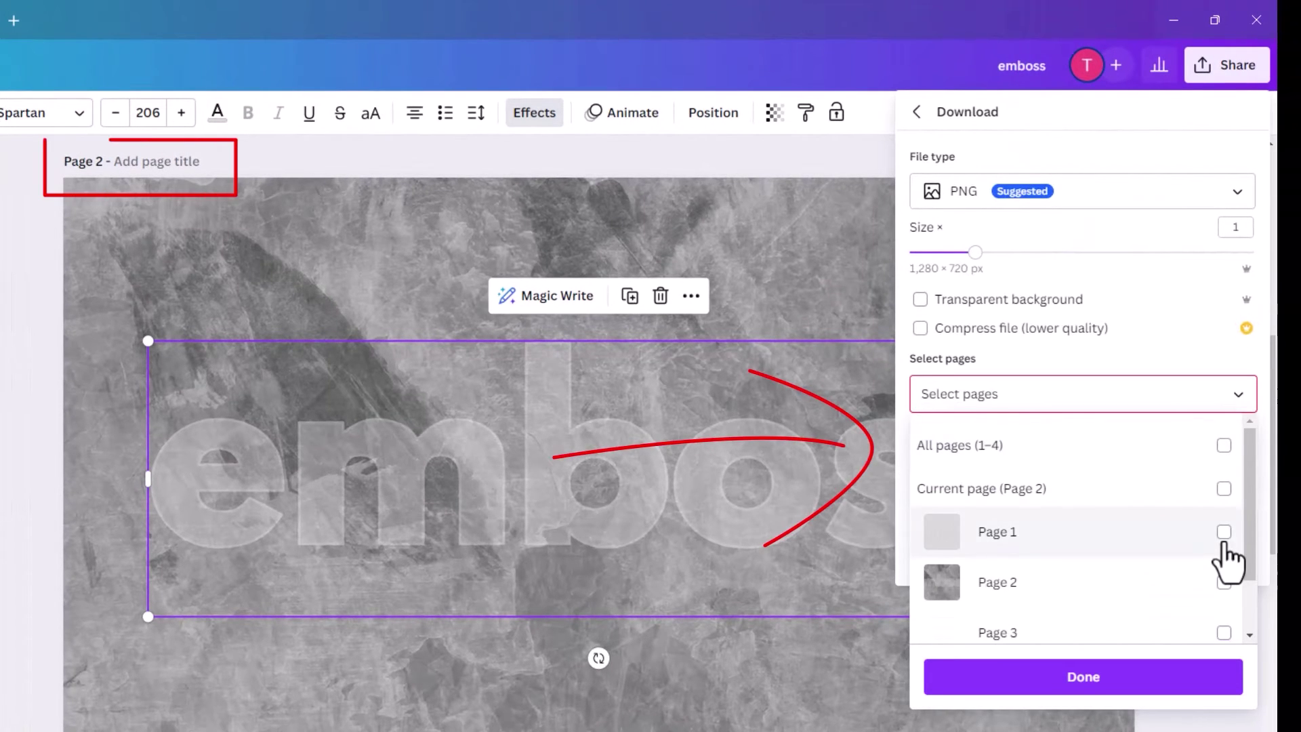
pyautogui.click(1224, 582)
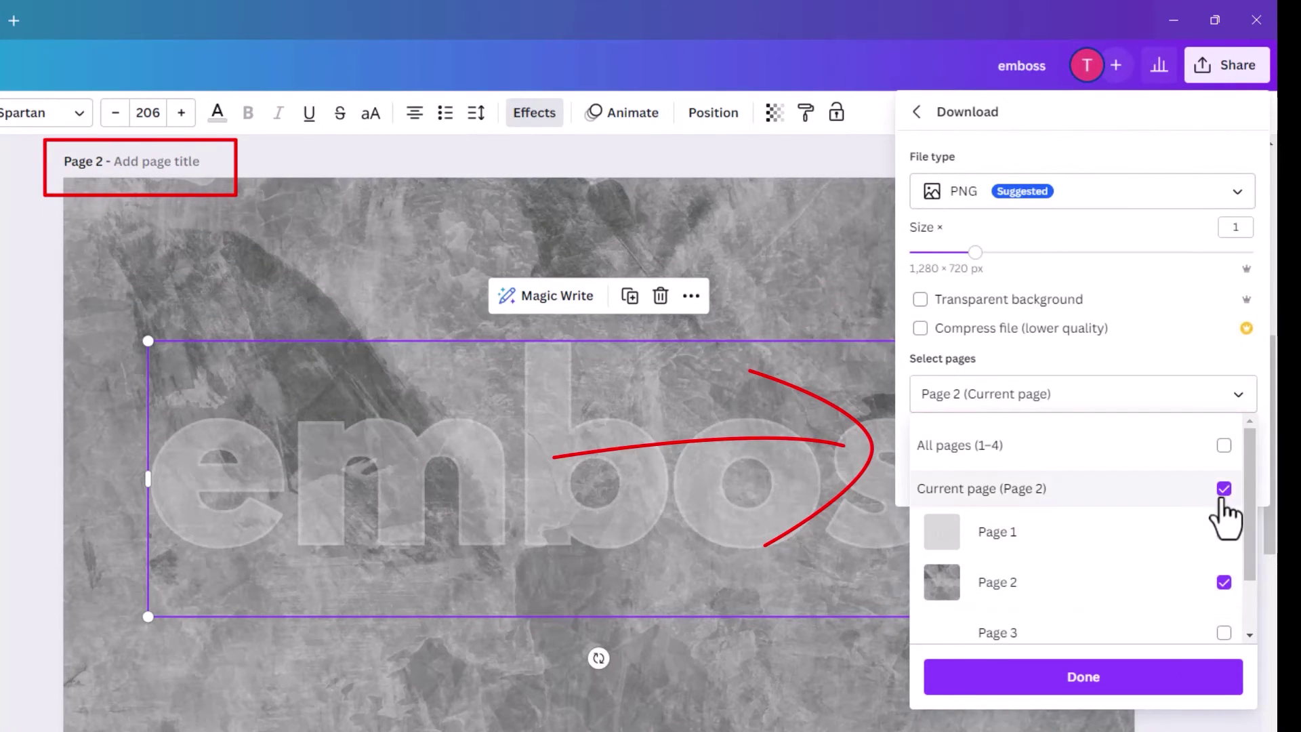
pyautogui.click(1082, 686)
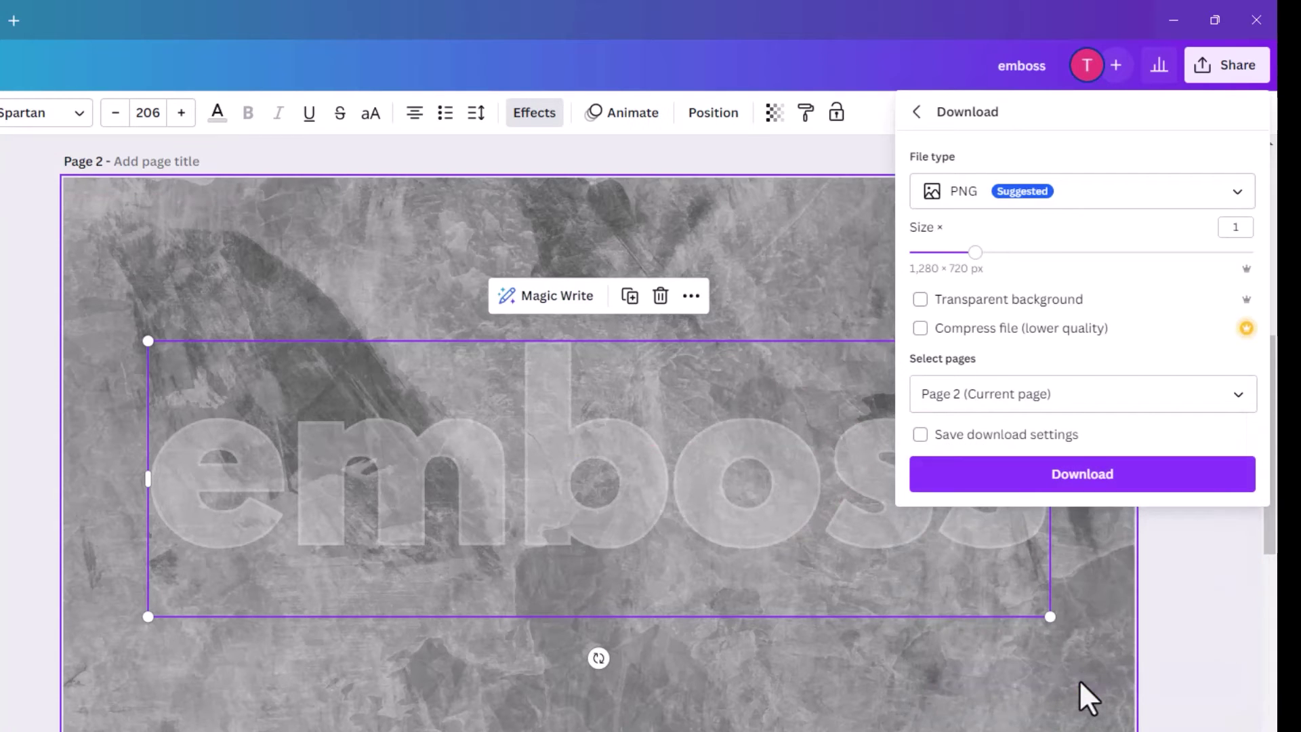
pyautogui.click(1066, 495)
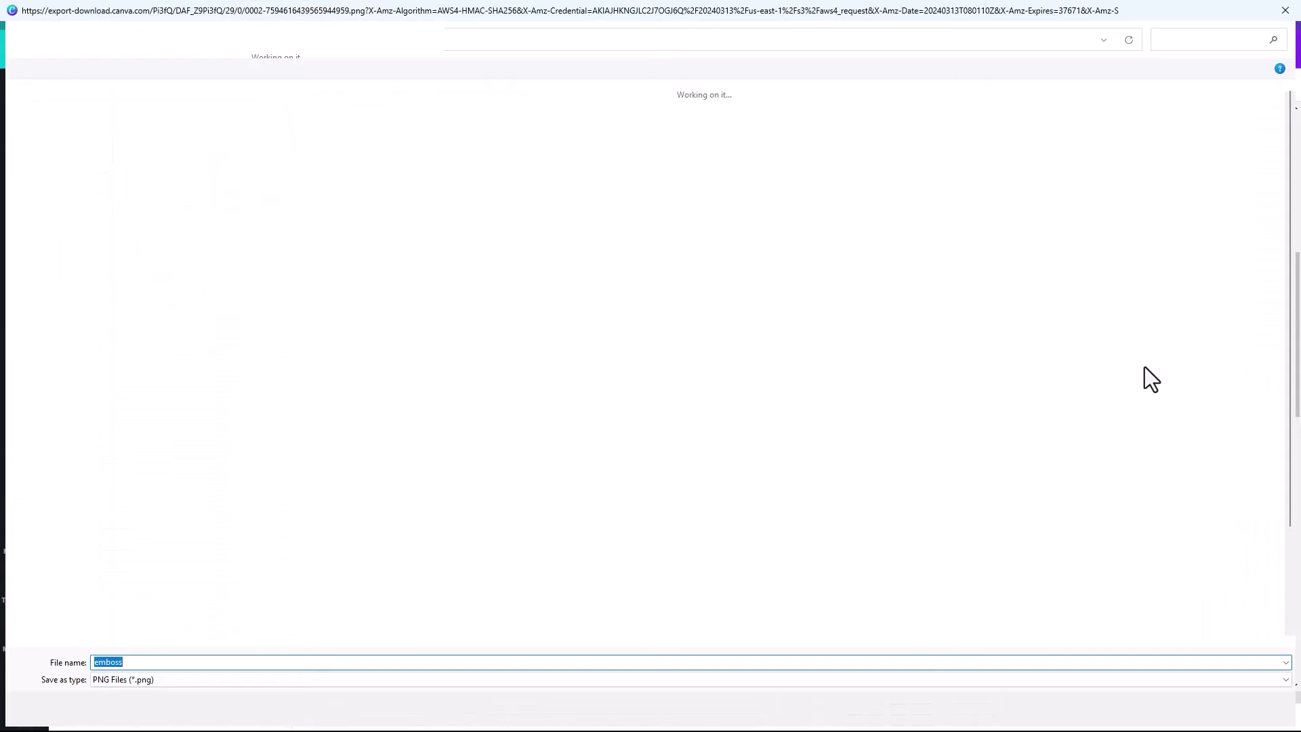
pyautogui.write('gr')
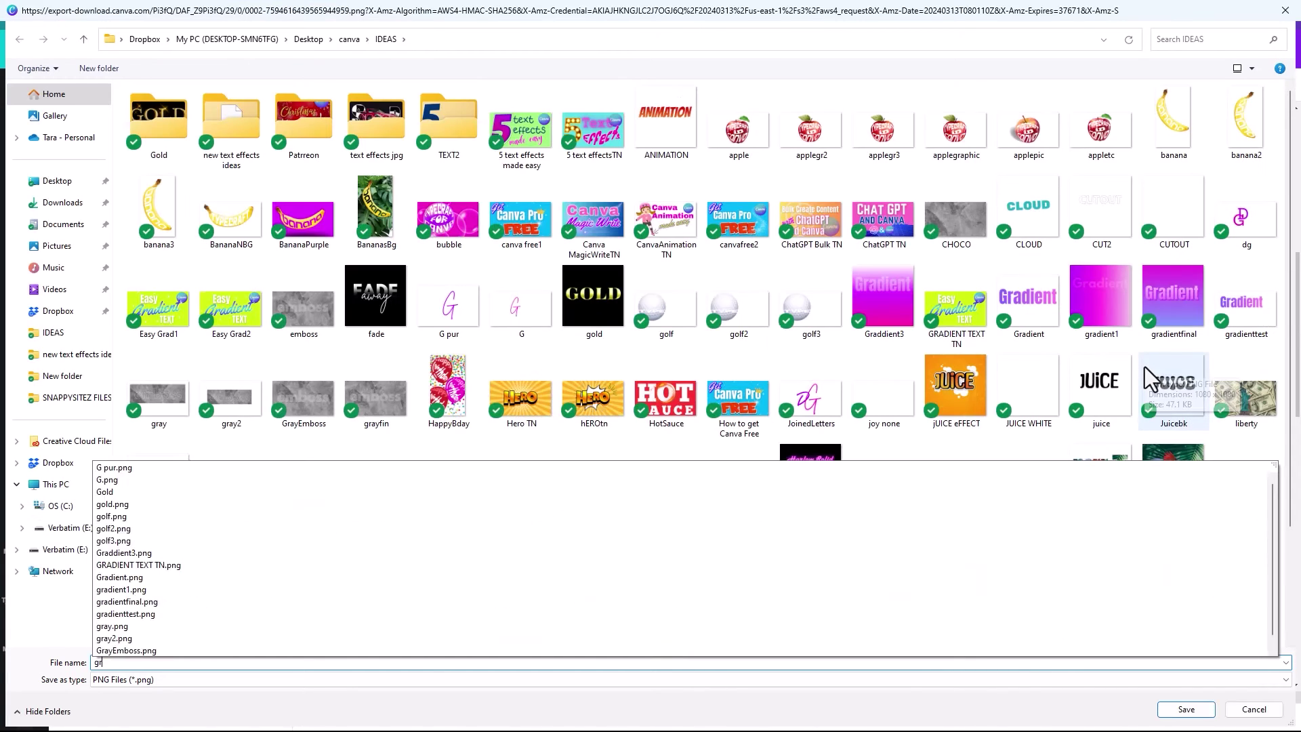
pyautogui.write('ay emboss')
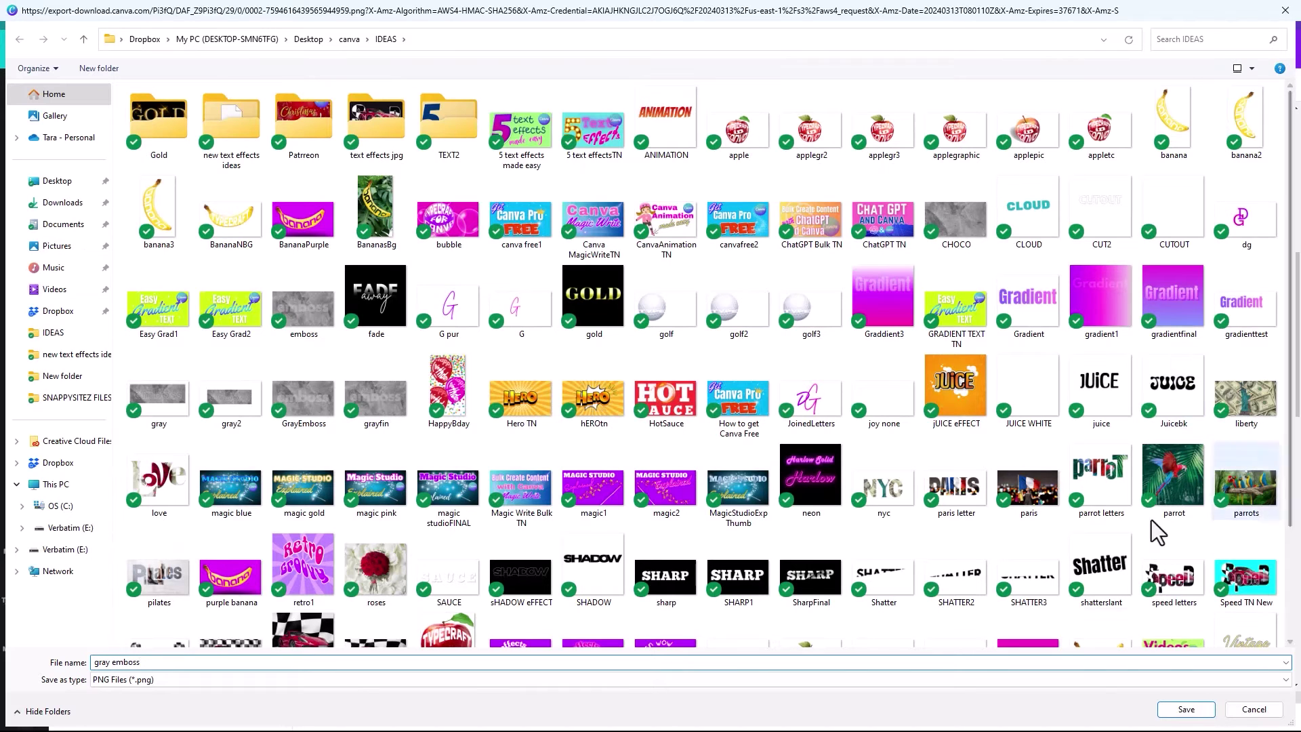
pyautogui.click(1198, 711)
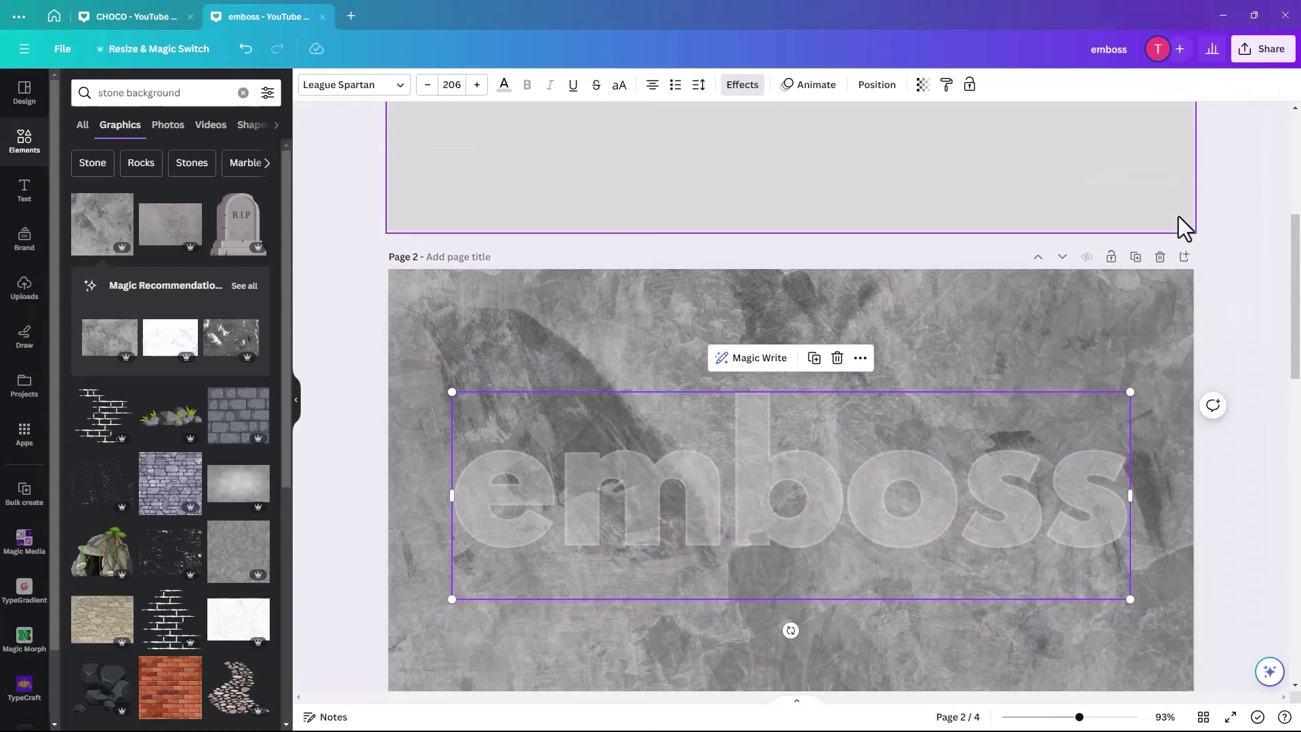
# Add a blank page 3 and upload the GrayEmboss PNG from the IDEAS folder onto it
pyautogui.scroll(-2, 1178, 217)
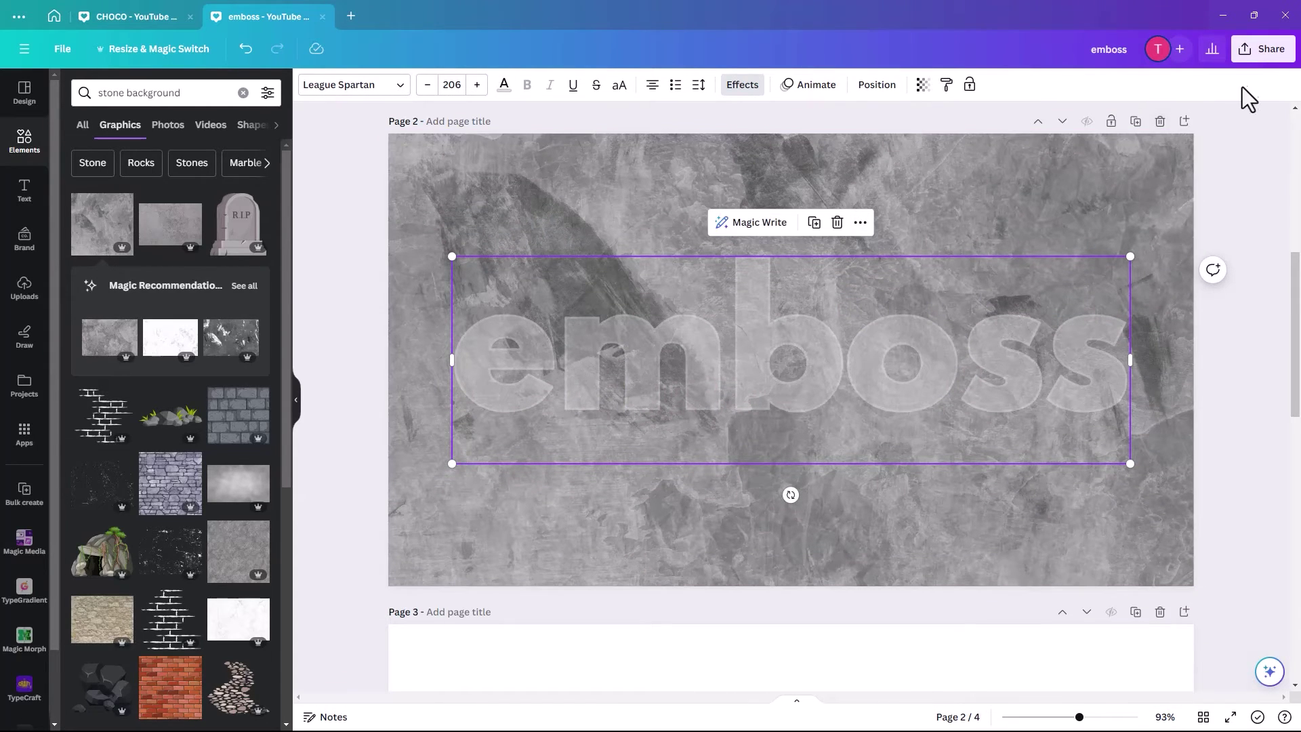
pyautogui.click(1184, 124)
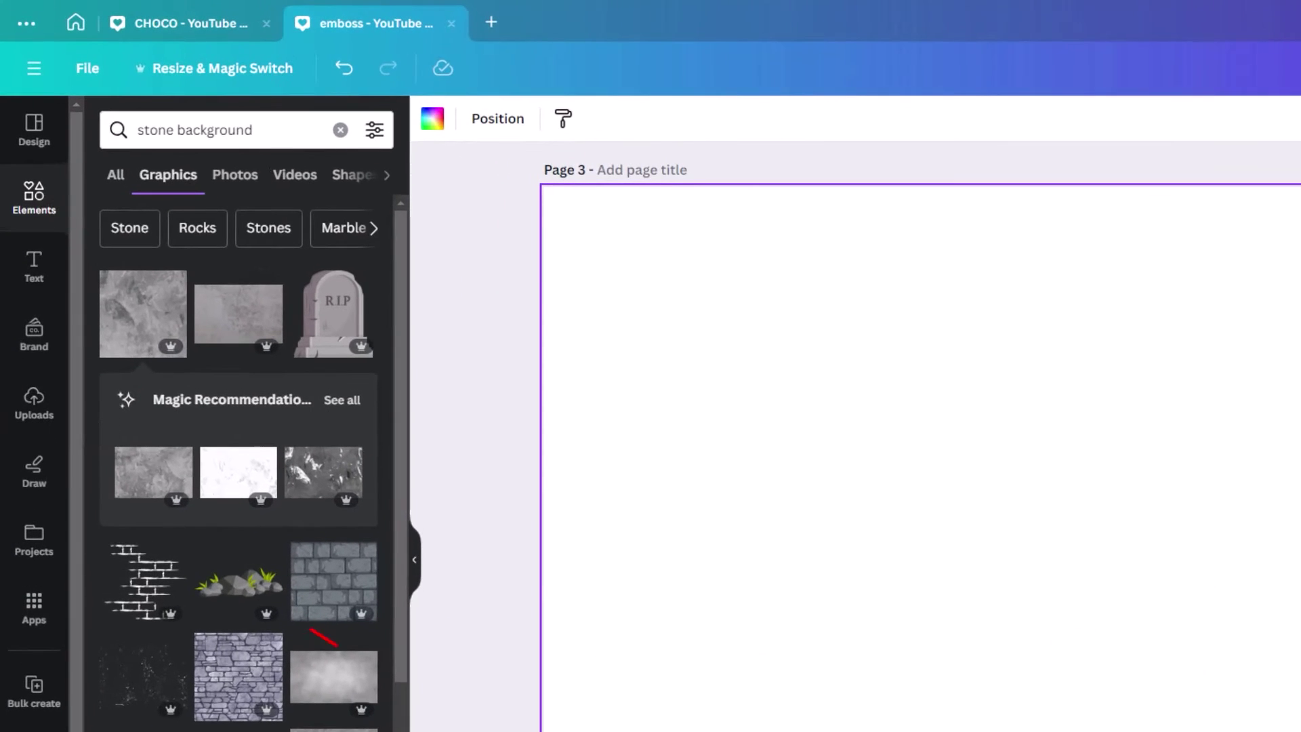
pyautogui.click(33, 399)
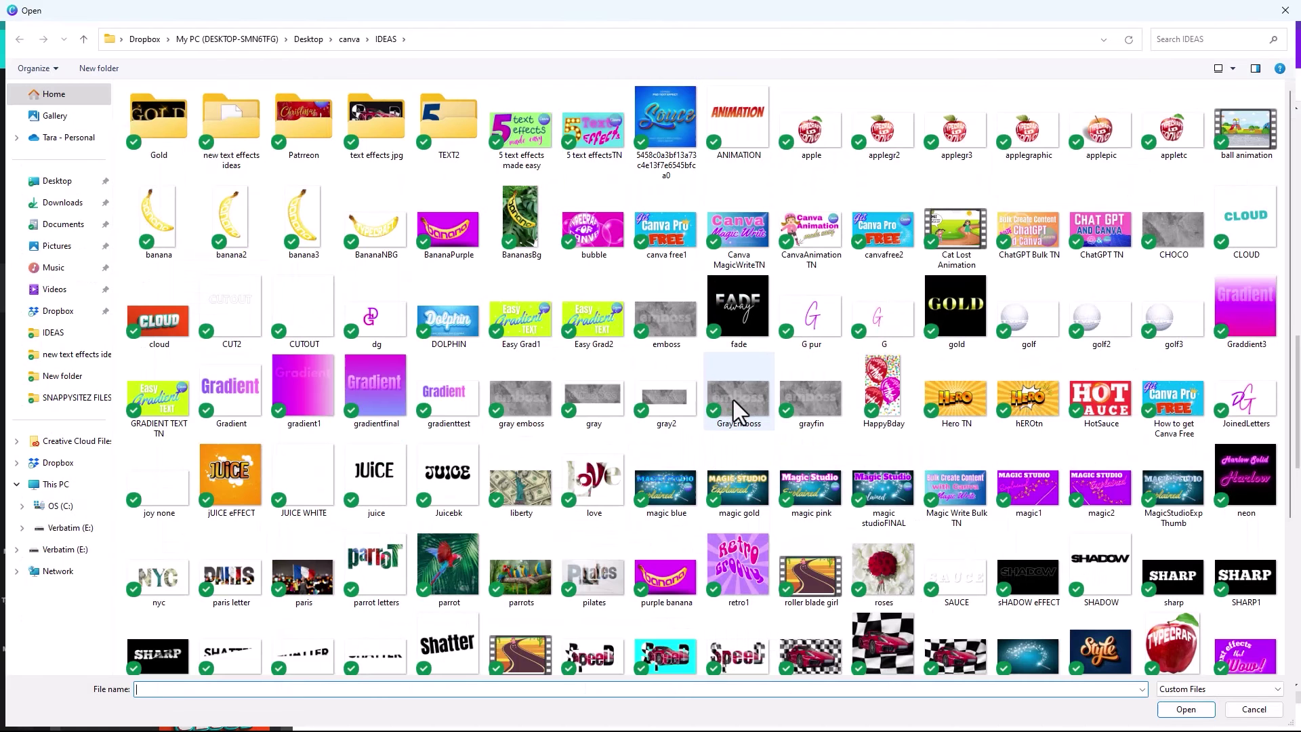
pyautogui.click(1031, 562)
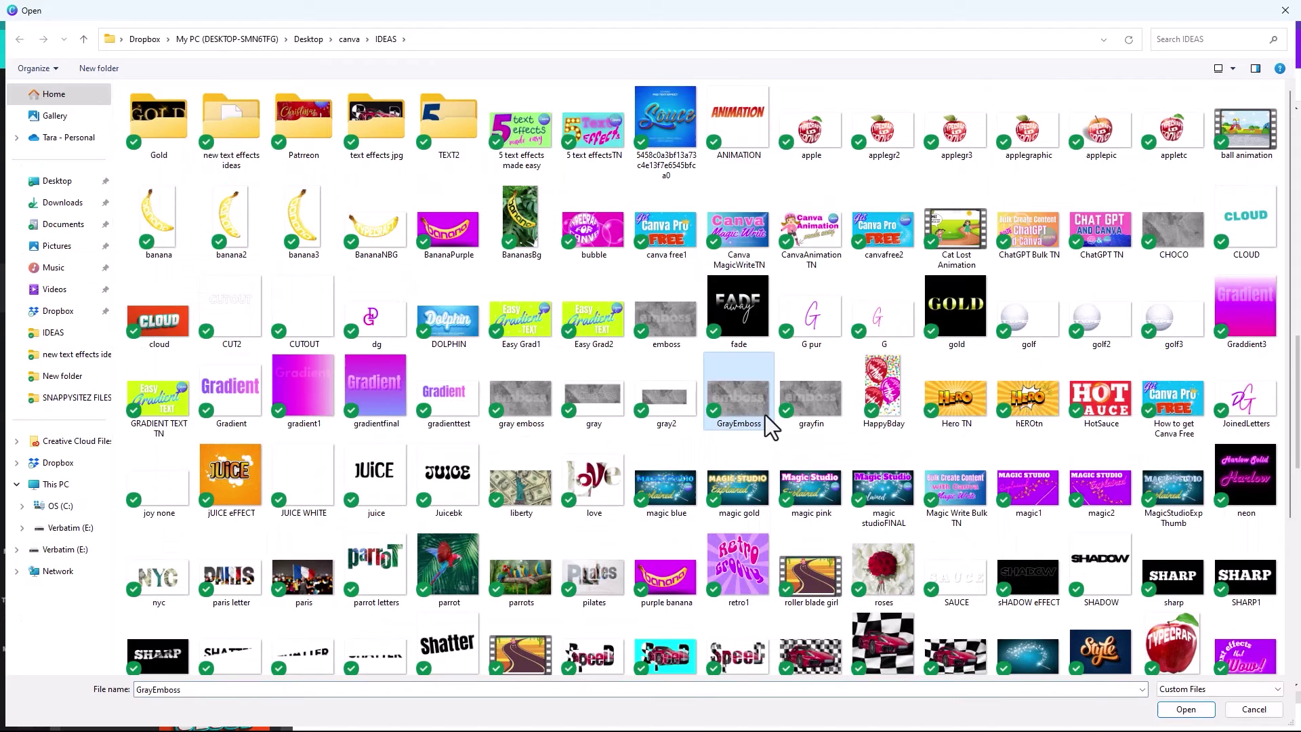
pyautogui.click(1185, 709)
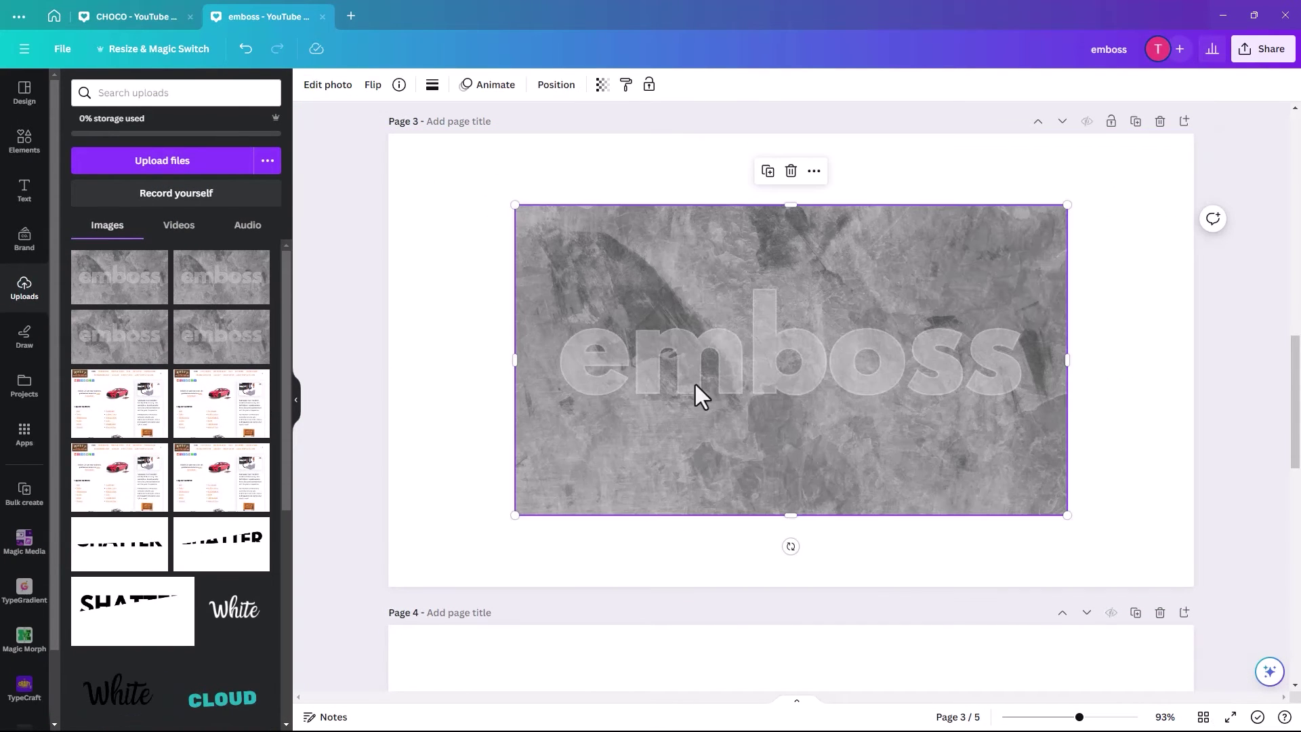
# Stretch the GrayEmboss image over page 3, remove its background, and crop top and bottom to the letters
pyautogui.moveTo(698, 400); pyautogui.dragTo(574, 338)
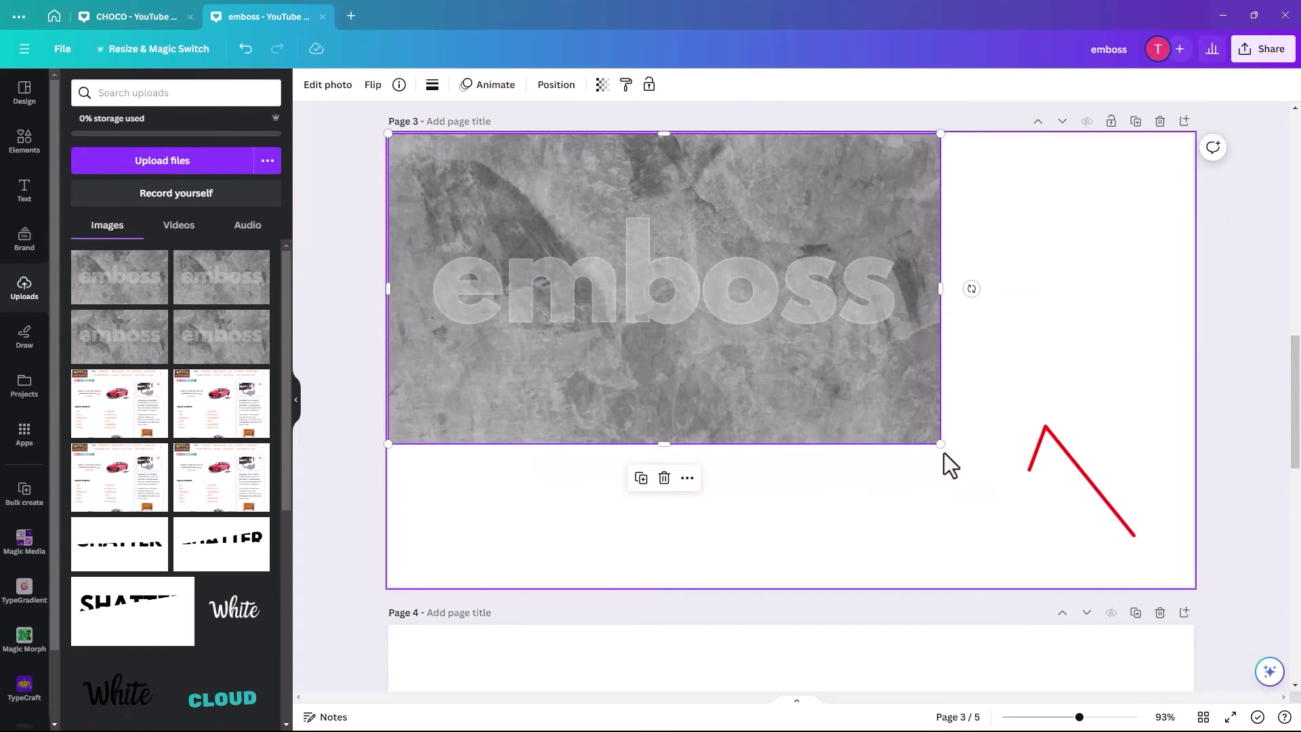
pyautogui.moveTo(942, 443); pyautogui.dragTo(1193, 586)
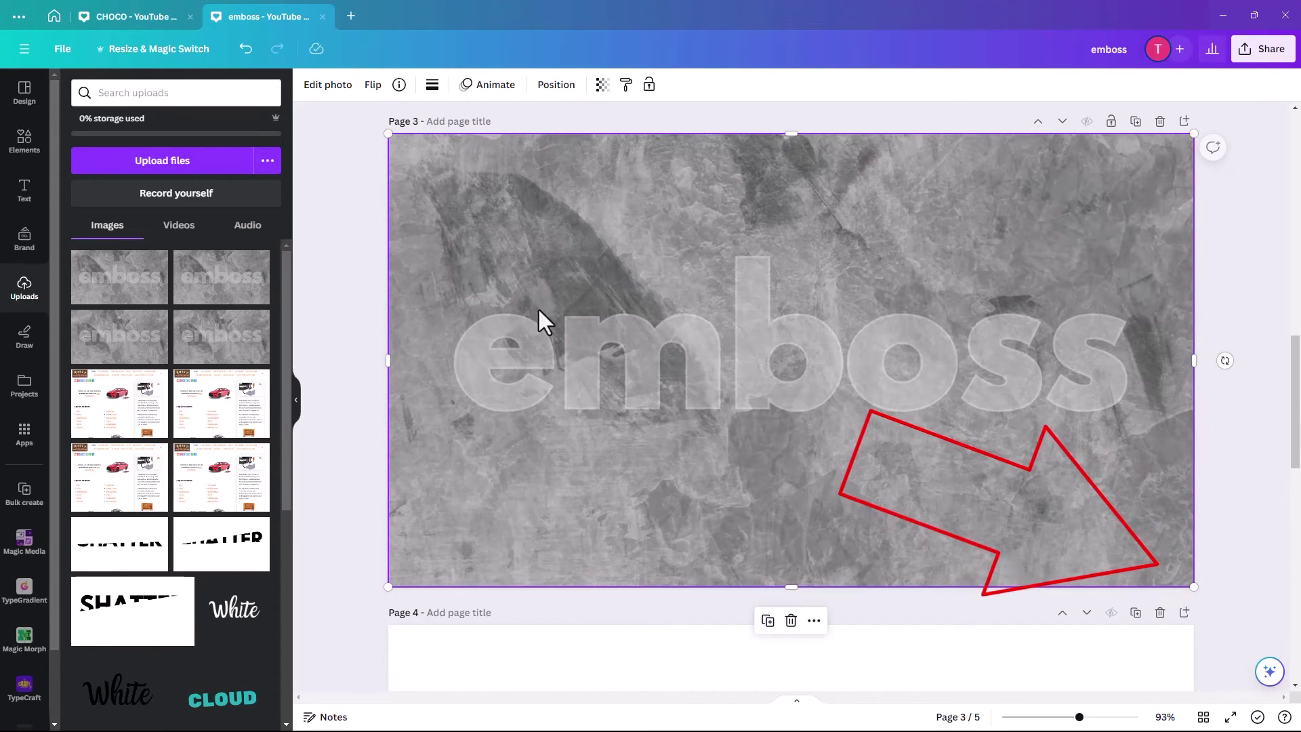
pyautogui.click(330, 86)
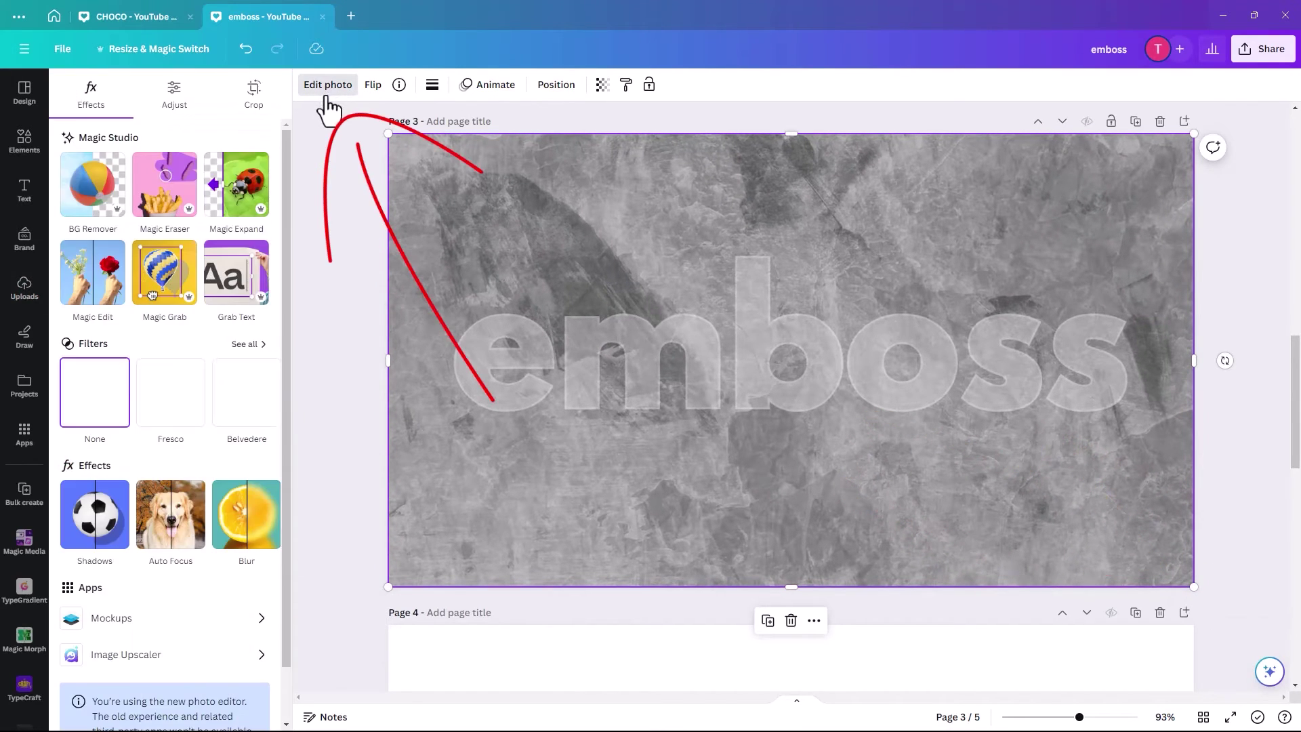
pyautogui.click(93, 203)
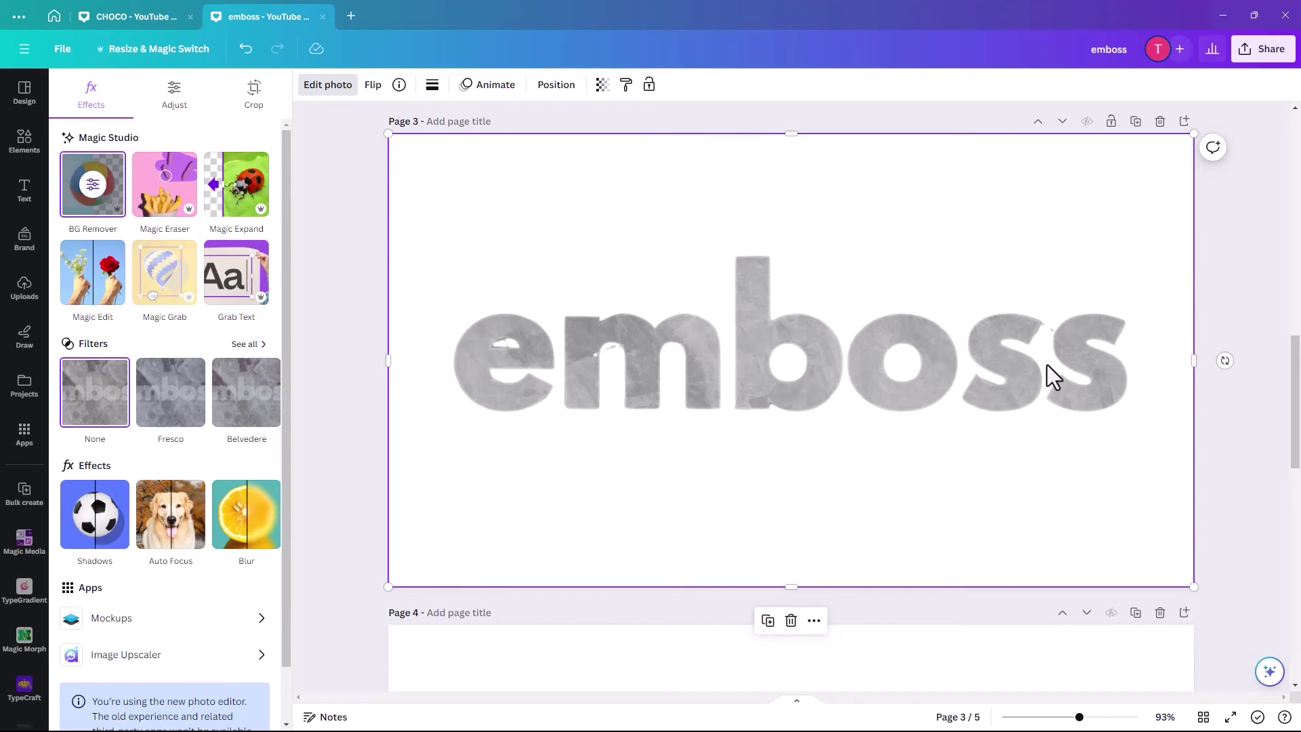
pyautogui.moveTo(784, 585); pyautogui.dragTo(780, 429)
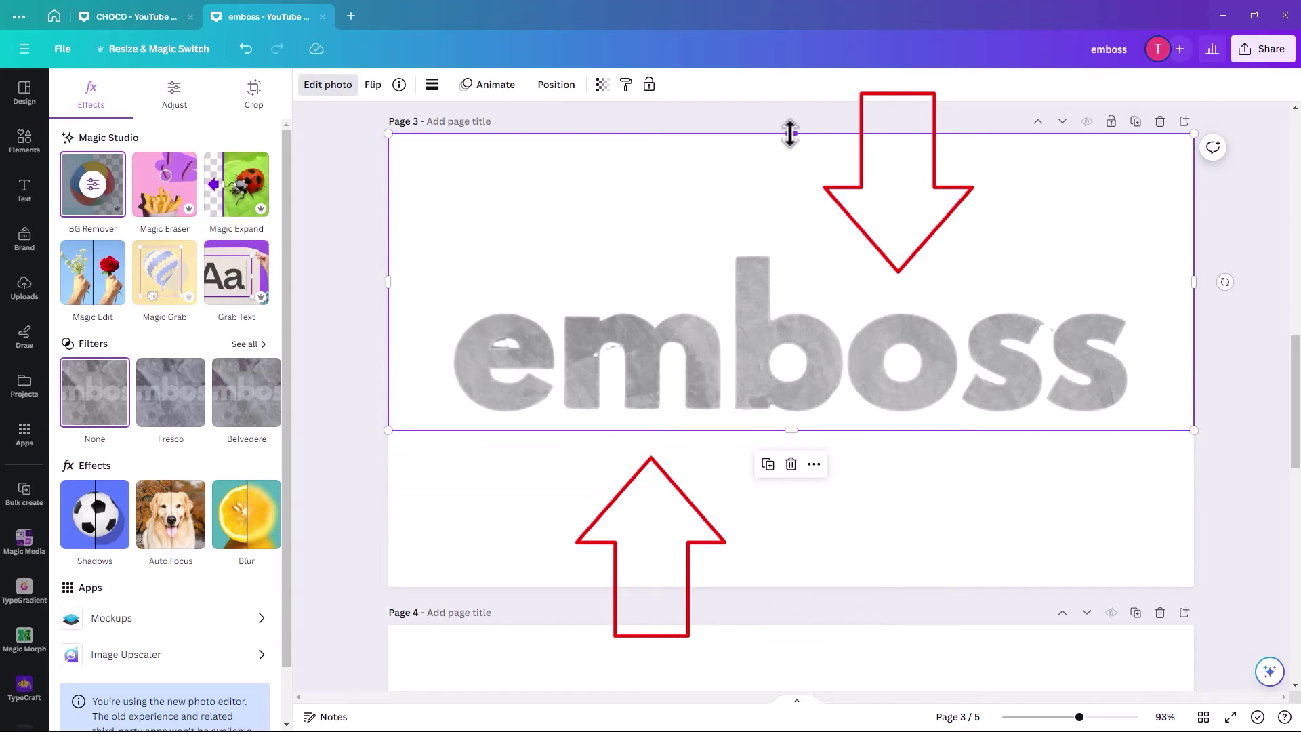
pyautogui.moveTo(790, 133); pyautogui.dragTo(792, 249)
# Set the page 2 'emboss' text transparency to 100 so it is fully opaque
pyautogui.click(928, 176)
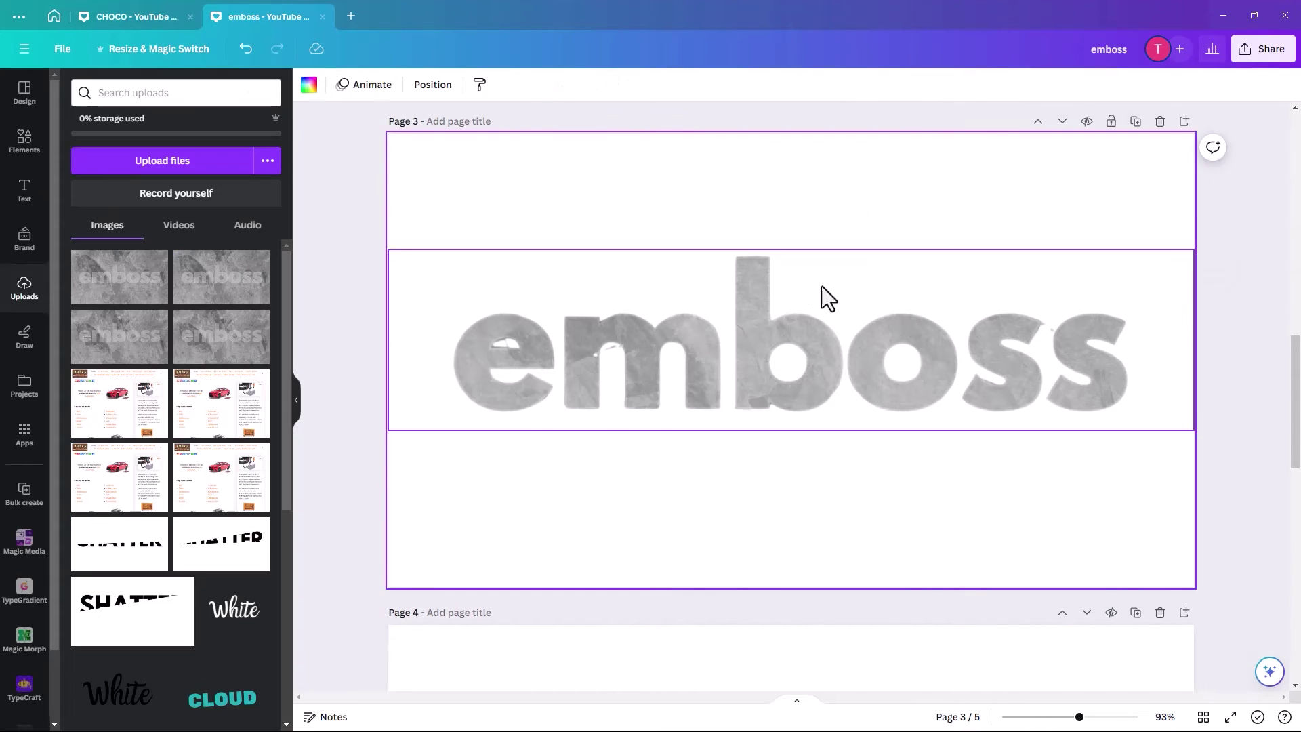
pyautogui.scroll(5, 758, 177)
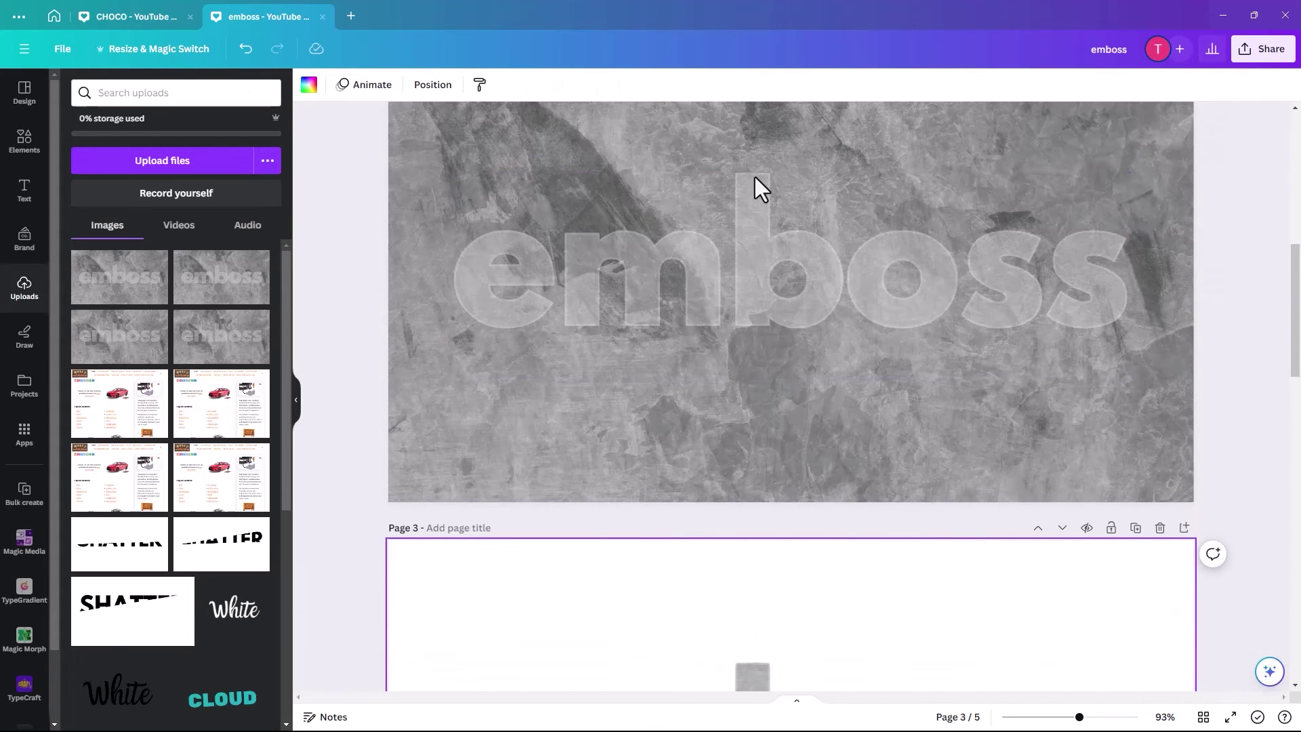
pyautogui.click(725, 250)
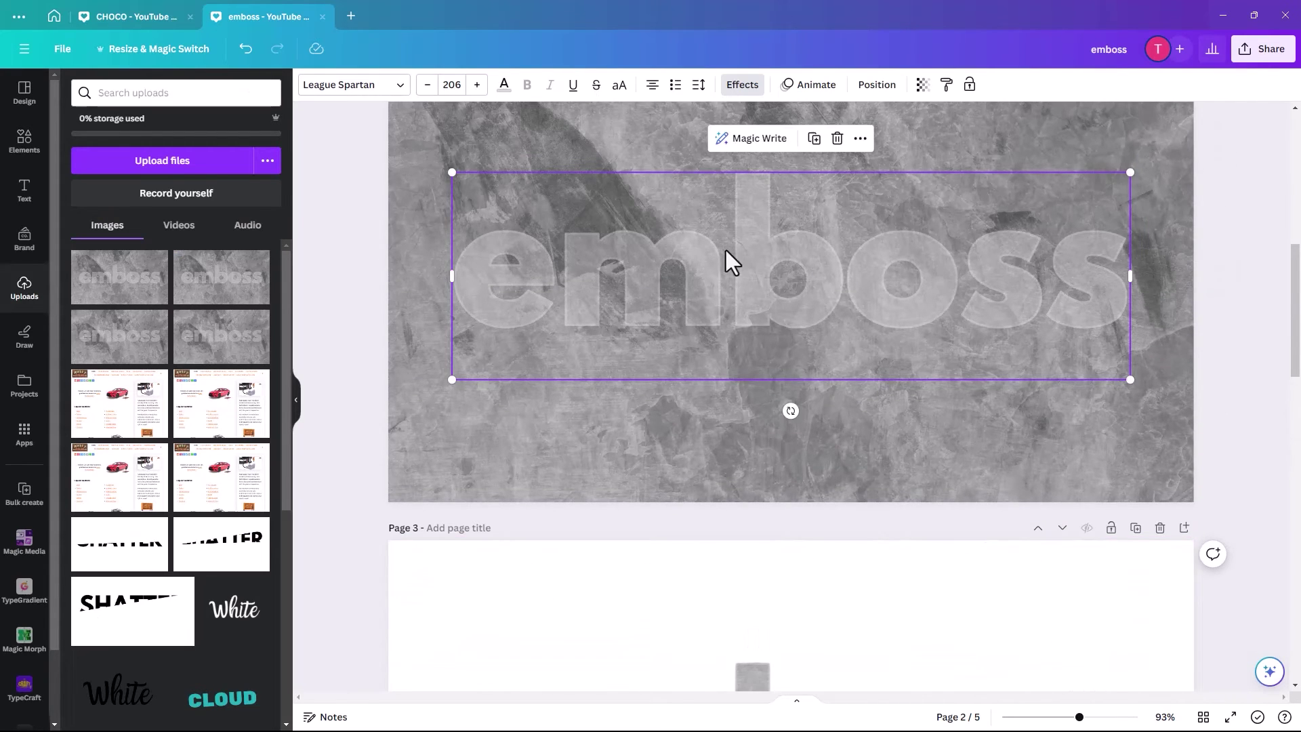
pyautogui.click(922, 84)
pyautogui.moveTo(840, 141); pyautogui.dragTo(982, 165)
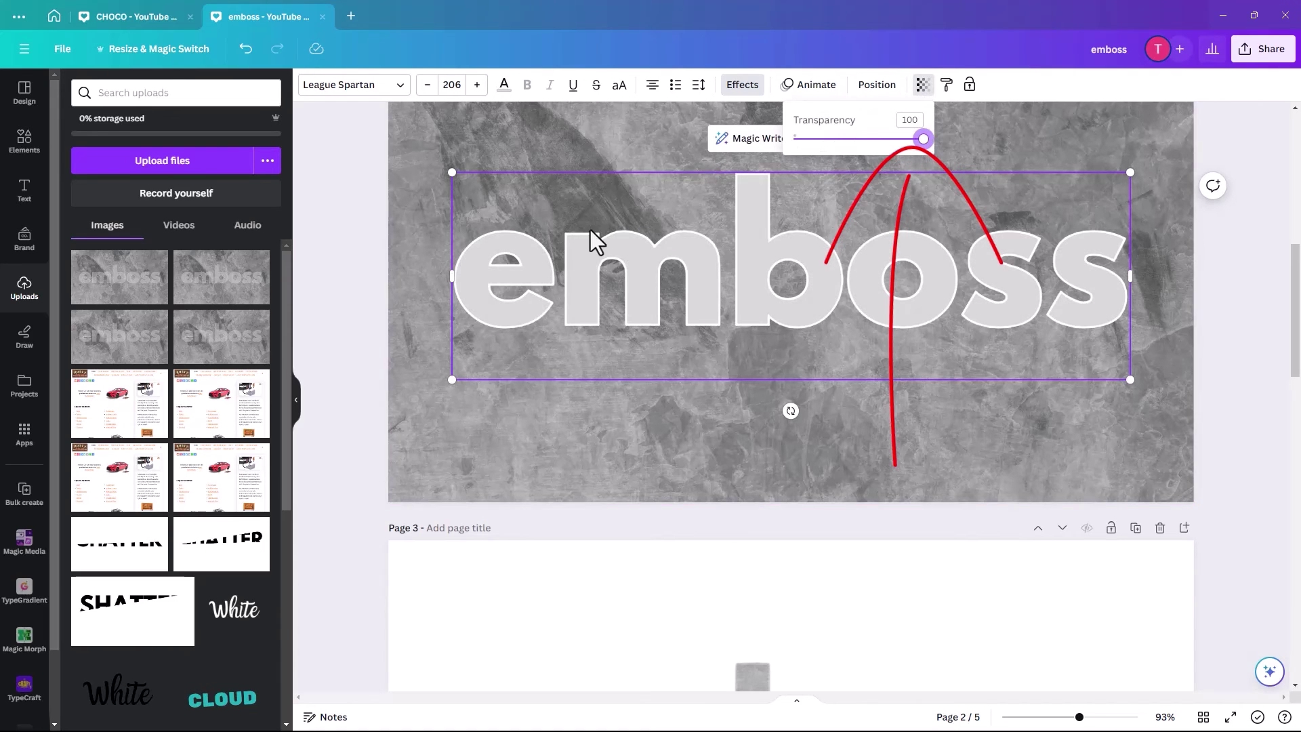
# Give the text a black Shadow effect: offset 20, direction -45, blur 25, transparency 70
pyautogui.click(742, 86)
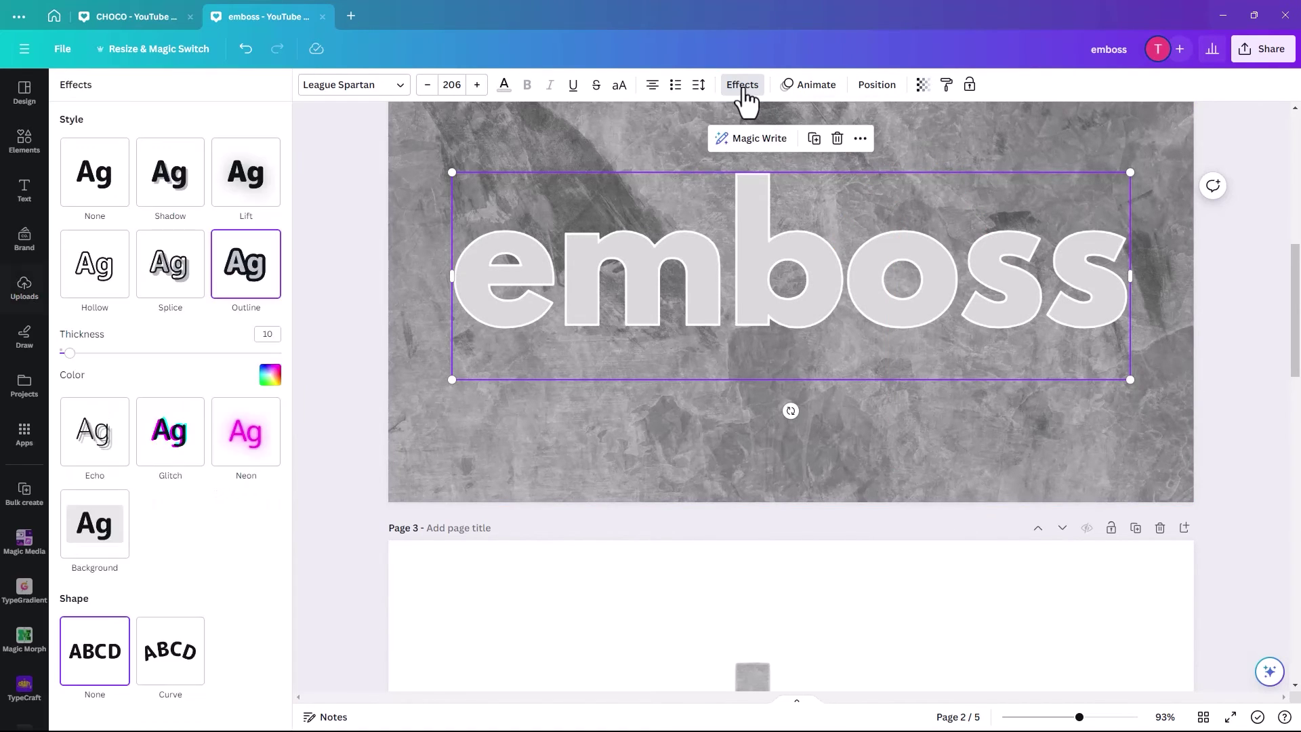
pyautogui.click(170, 173)
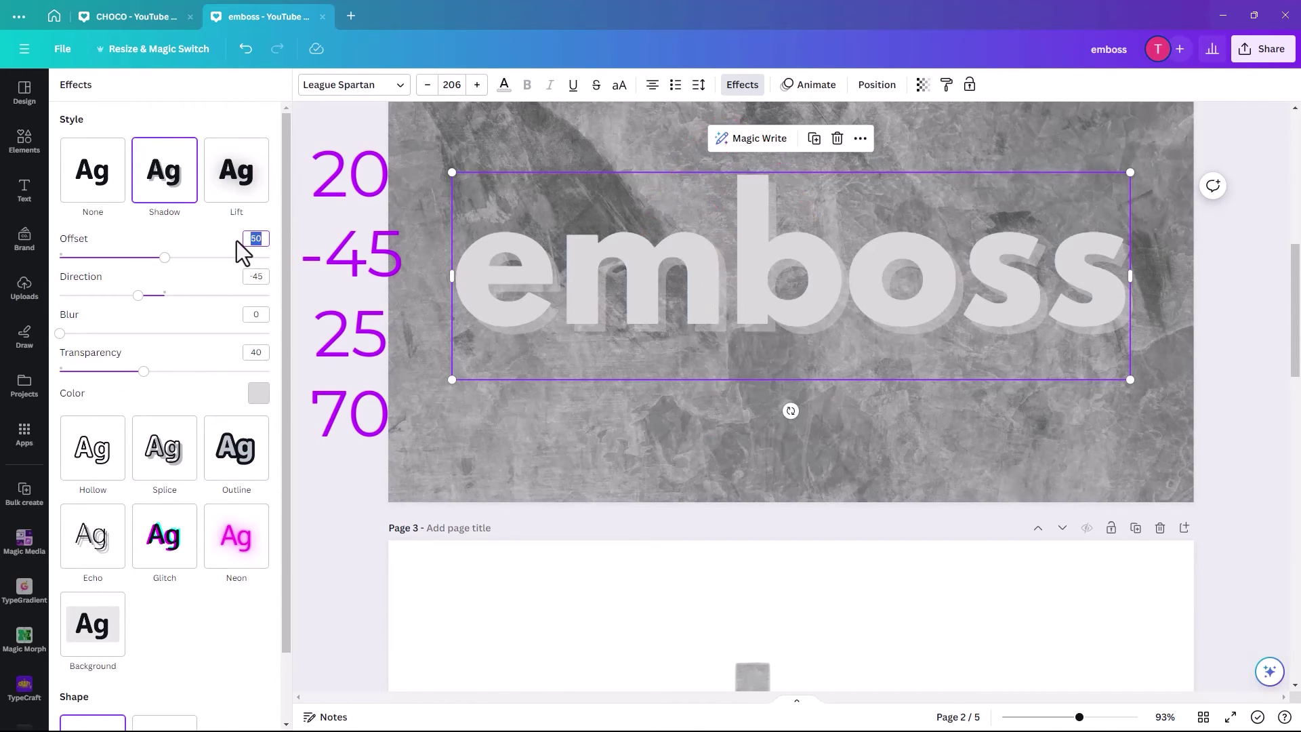
pyautogui.write('20')
pyautogui.click(257, 316)
pyautogui.write('25')
pyautogui.click(255, 352)
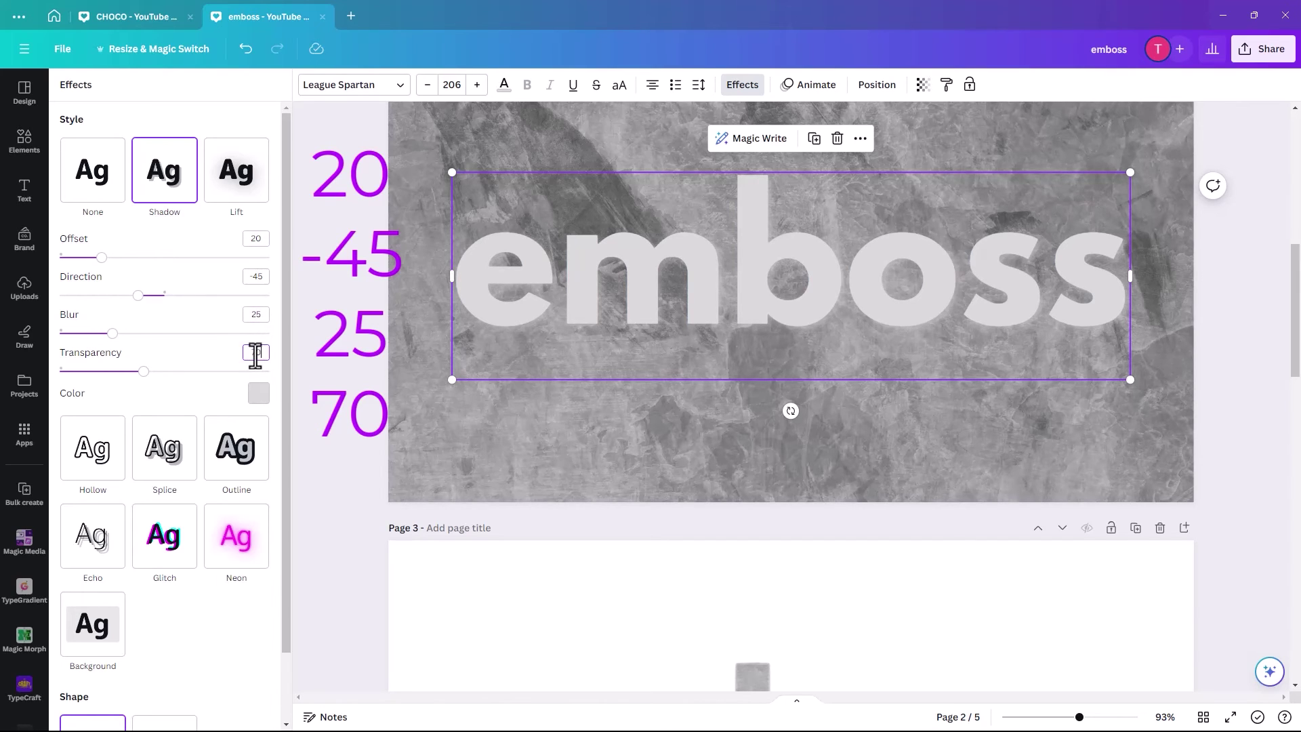
pyautogui.click(259, 393)
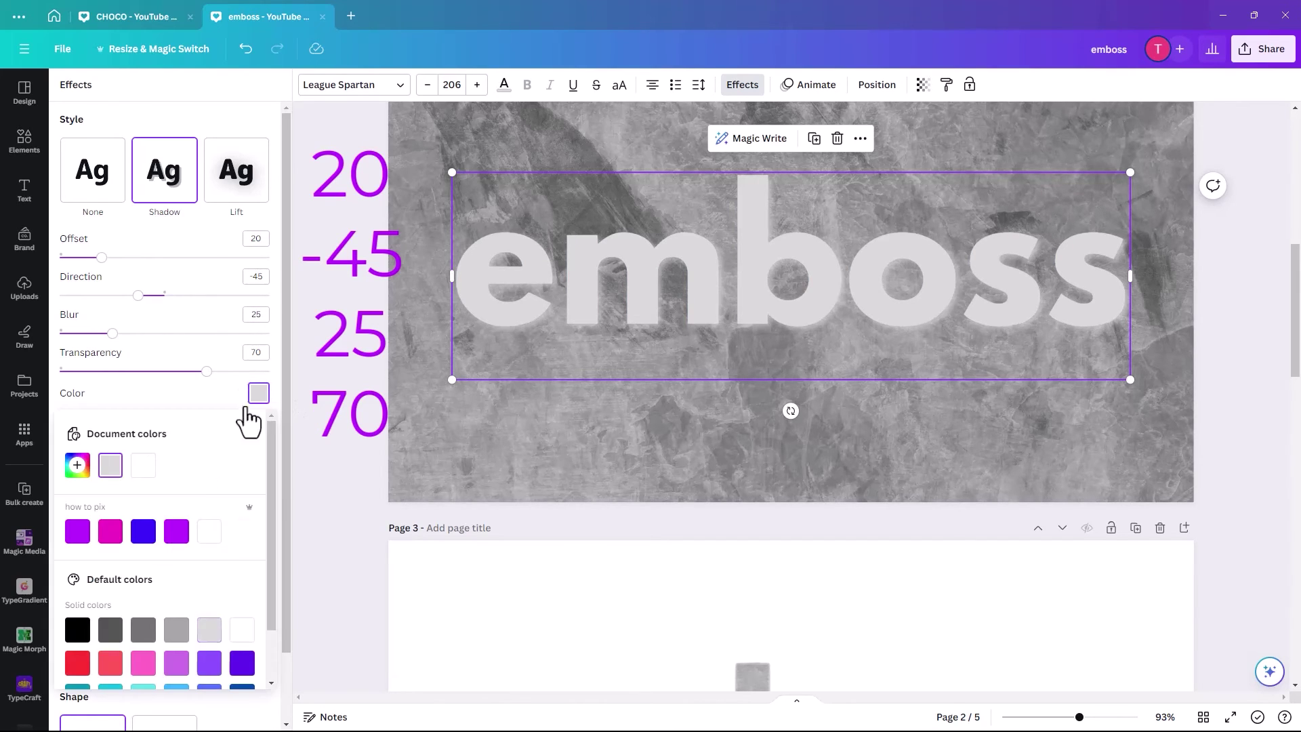
pyautogui.click(87, 630)
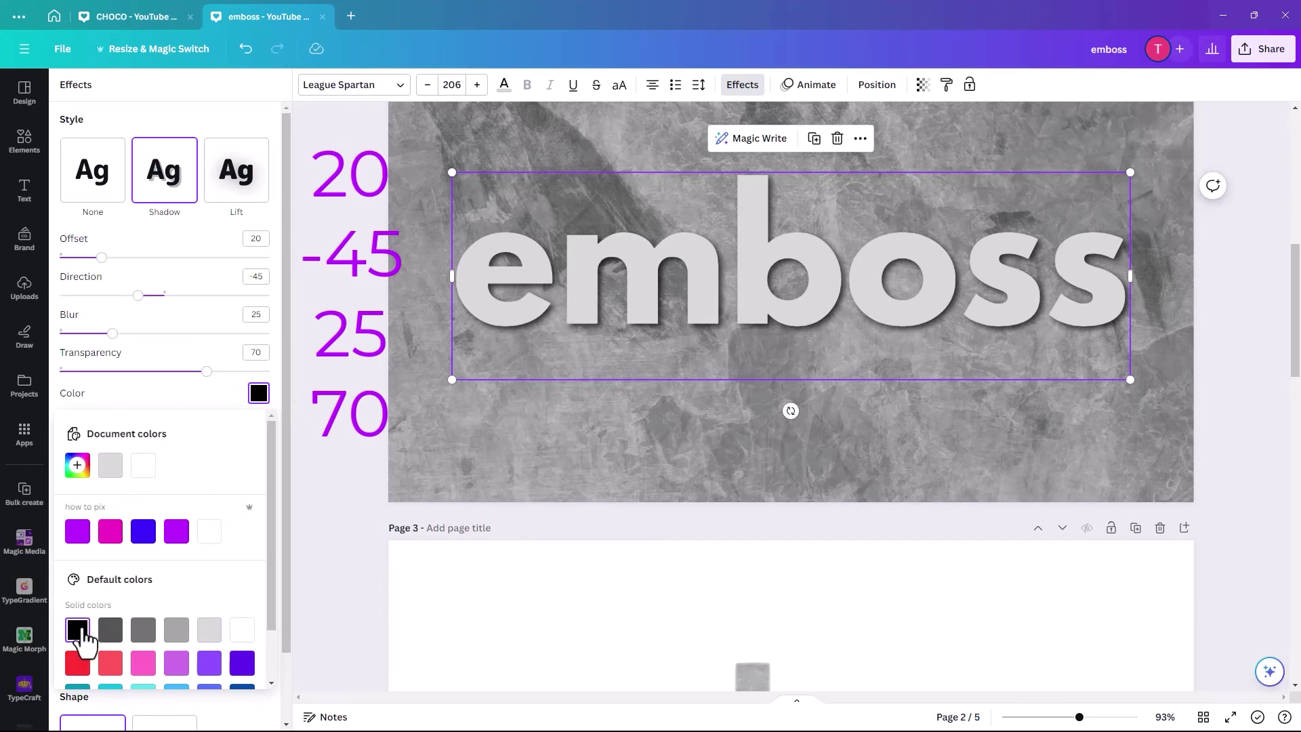
# Duplicate the 'emboss' text and align the copy exactly over the original
pyautogui.click(815, 139)
pyautogui.moveTo(764, 229); pyautogui.dragTo(747, 211)
pyautogui.moveTo(754, 258); pyautogui.dragTo(755, 234)
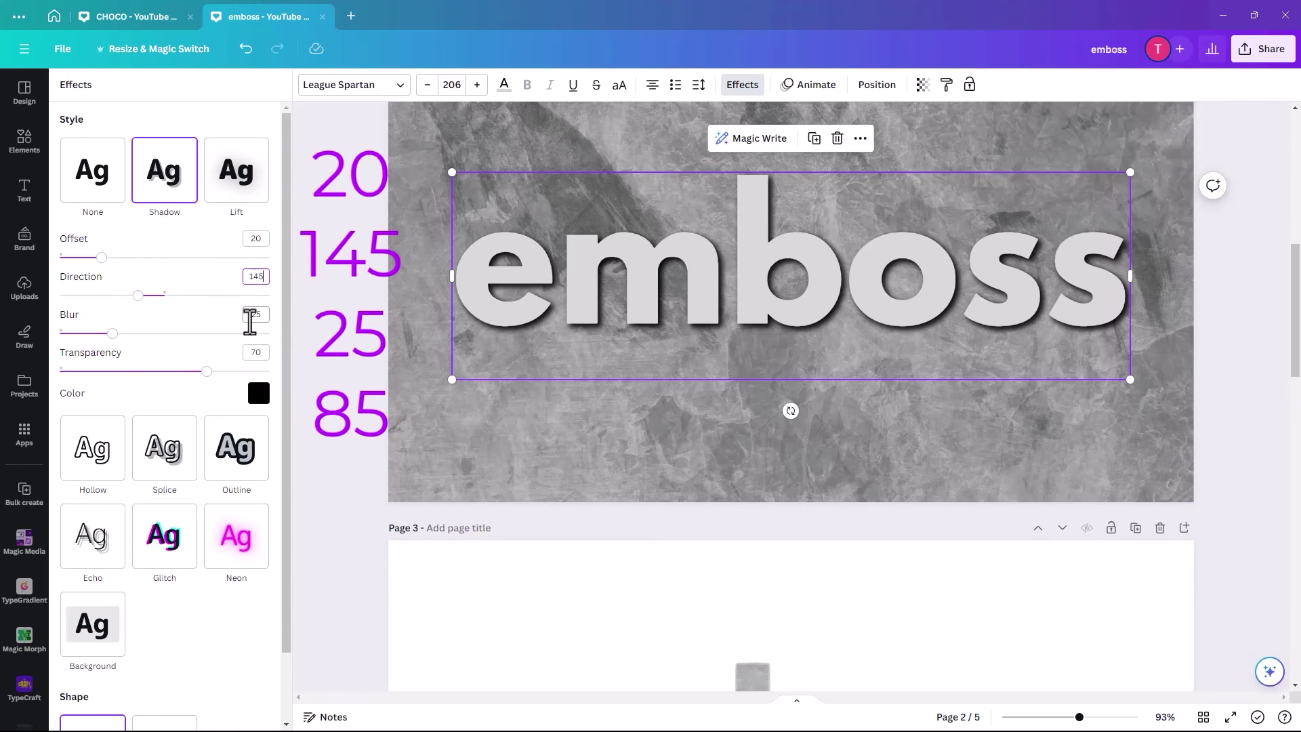
# Change the copy's shadow to white with direction 145 and transparency 85
pyautogui.click(255, 352)
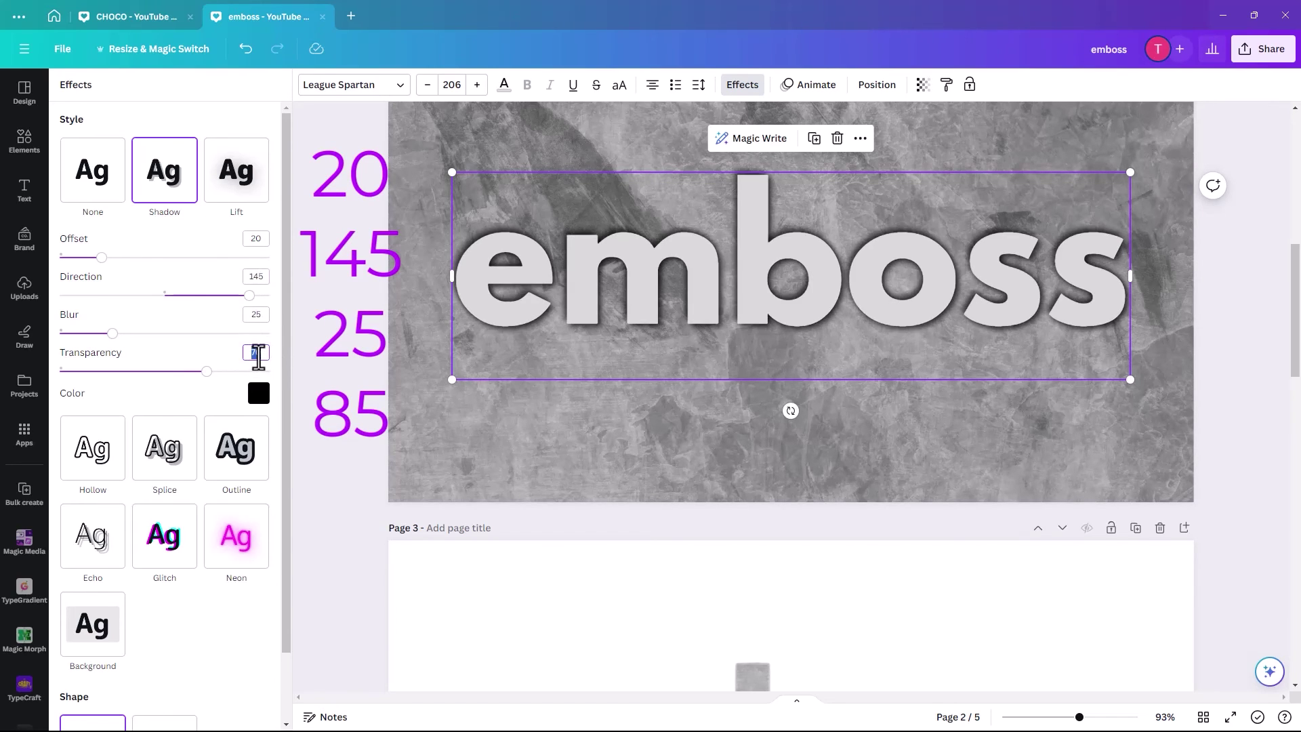
pyautogui.write('85')
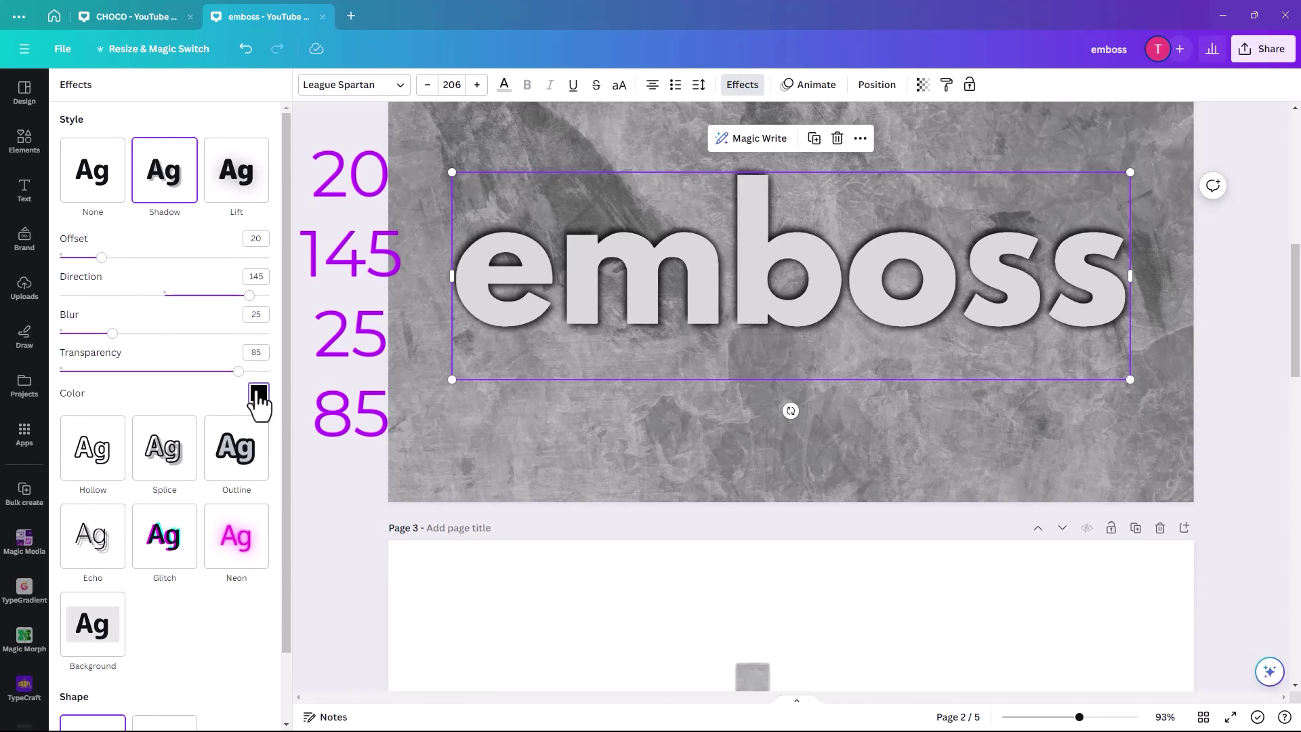
pyautogui.click(258, 393)
pyautogui.click(142, 469)
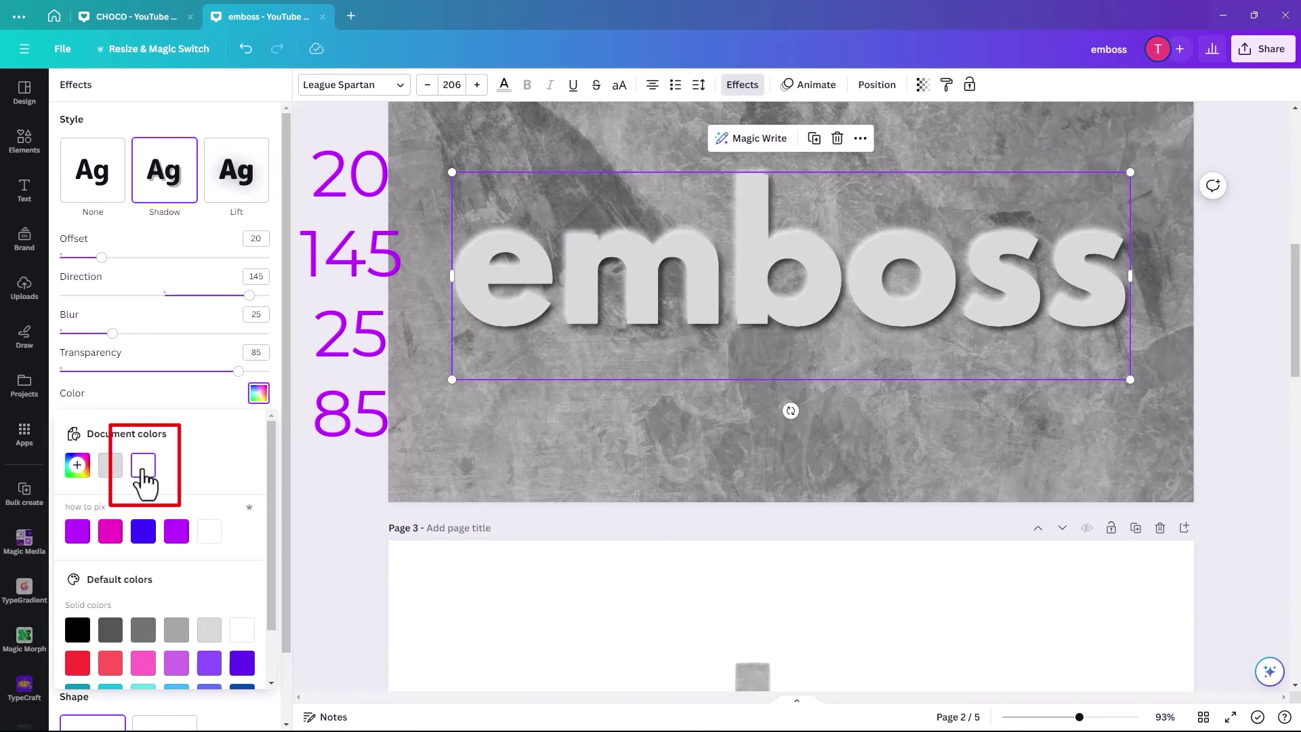
# Copy the background-removed emboss letters image from page 3
pyautogui.scroll(-4, 689, 578)
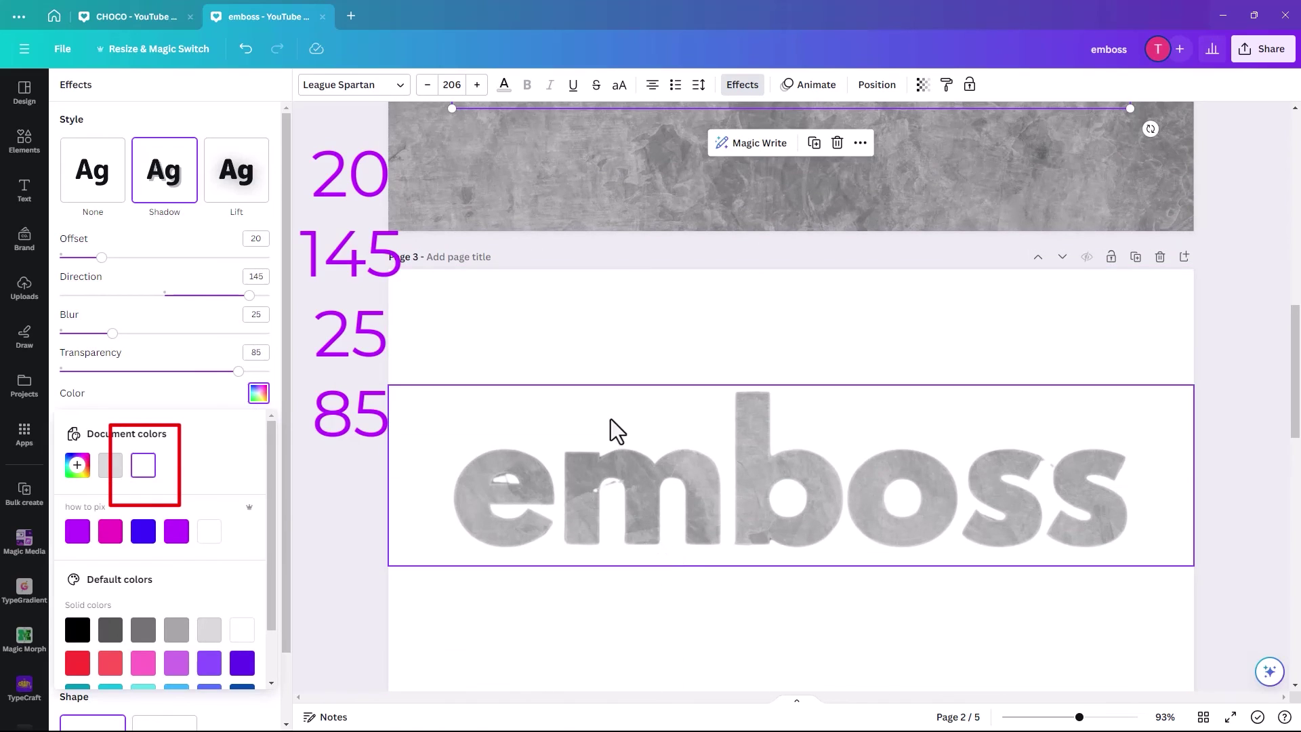
pyautogui.click(630, 357)
pyautogui.click(700, 478)
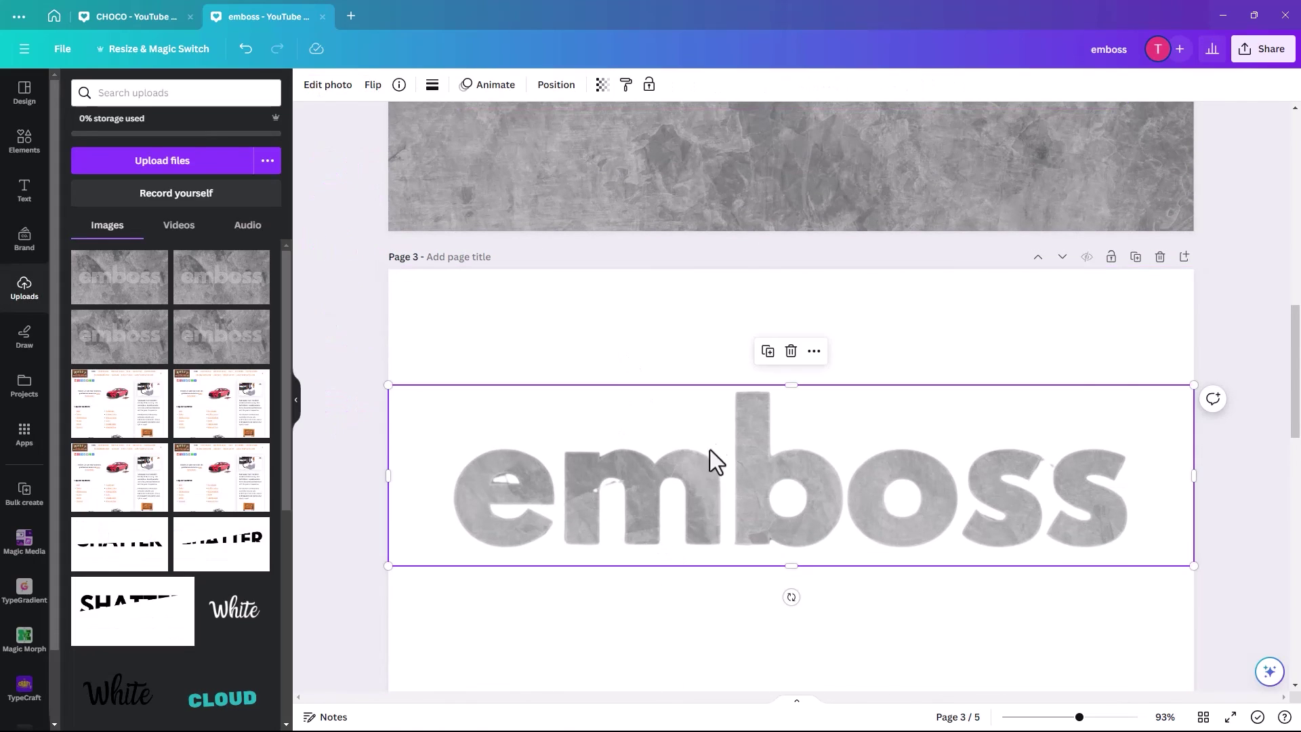
pyautogui.rightClick(708, 450)
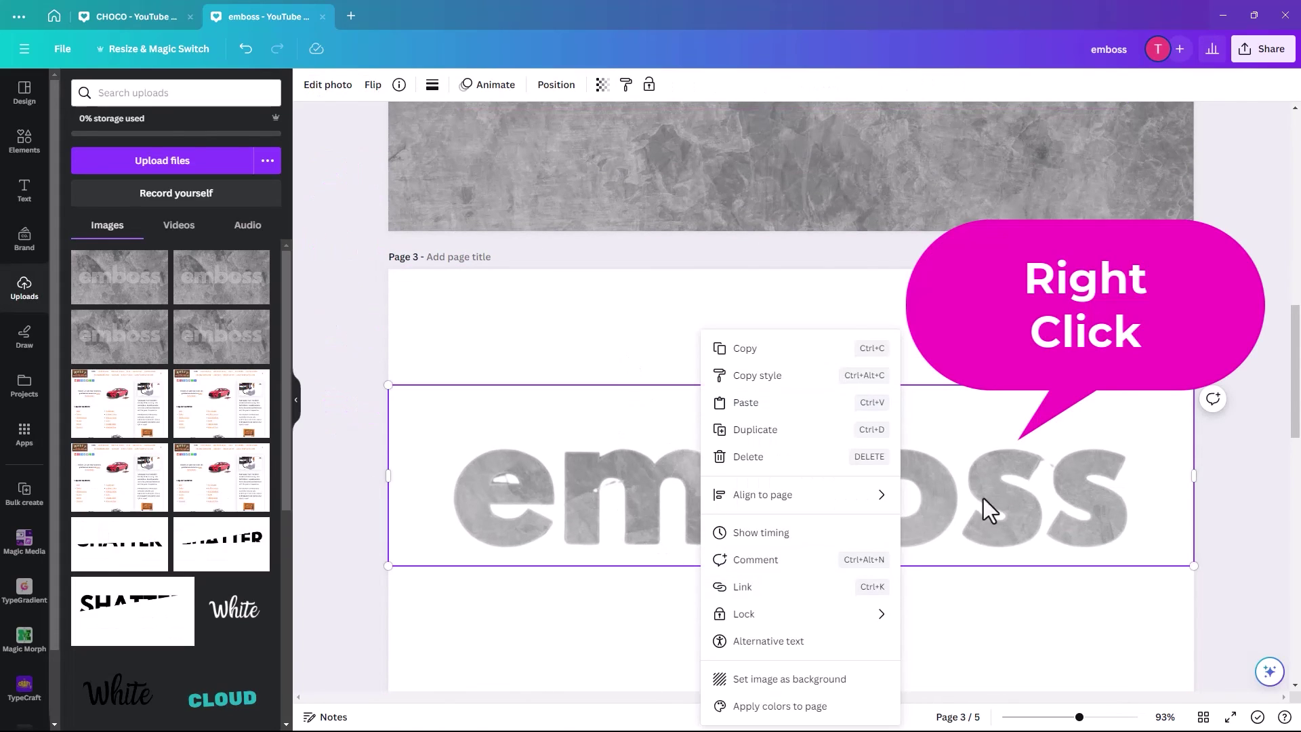
pyautogui.click(745, 349)
# Paste the textured letters onto page 2 over the shadowed 'emboss' text
pyautogui.scroll(5, 631, 358)
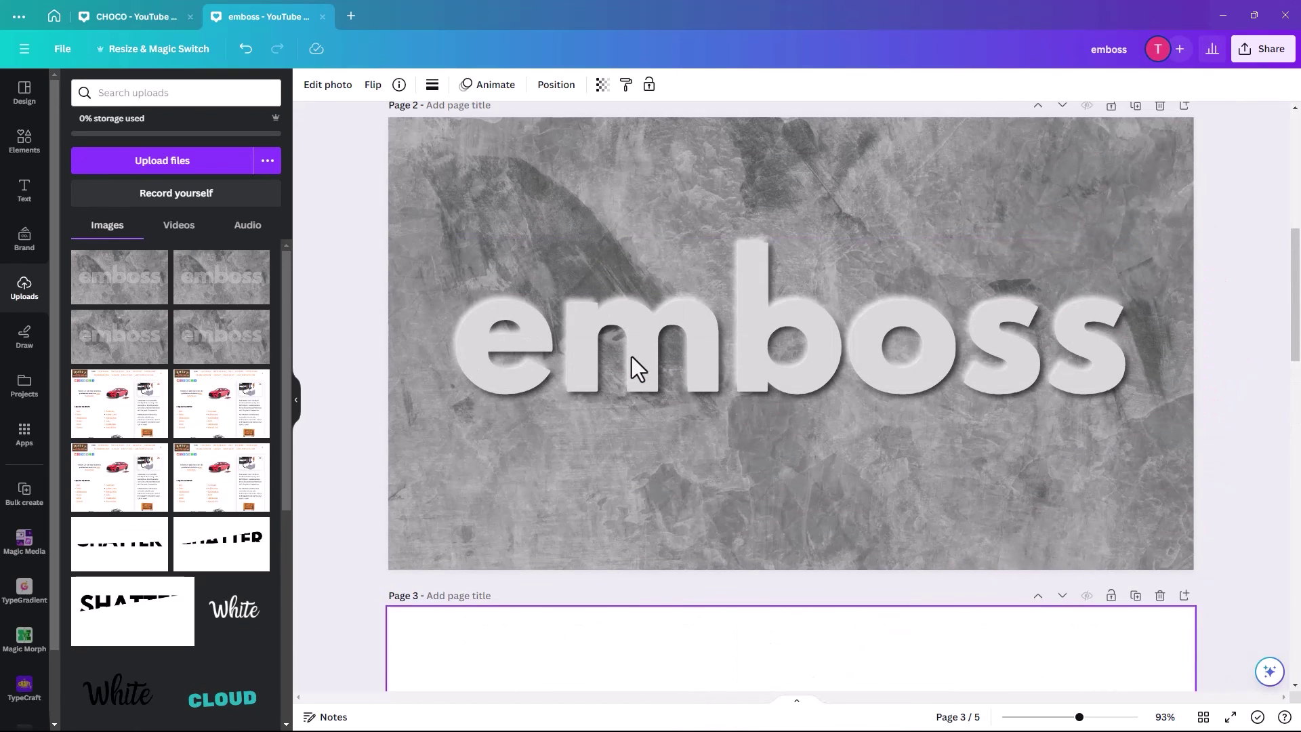
pyautogui.click(702, 501)
pyautogui.rightClick(702, 502)
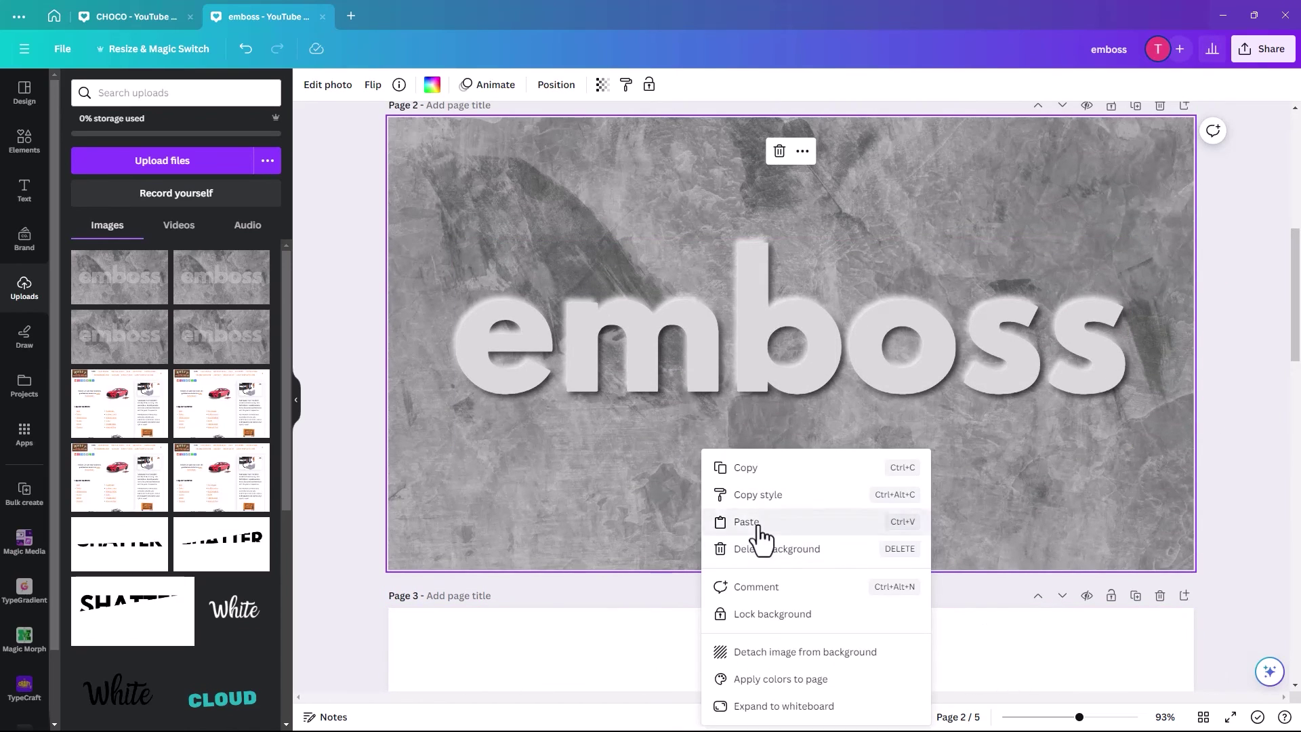
pyautogui.click(756, 527)
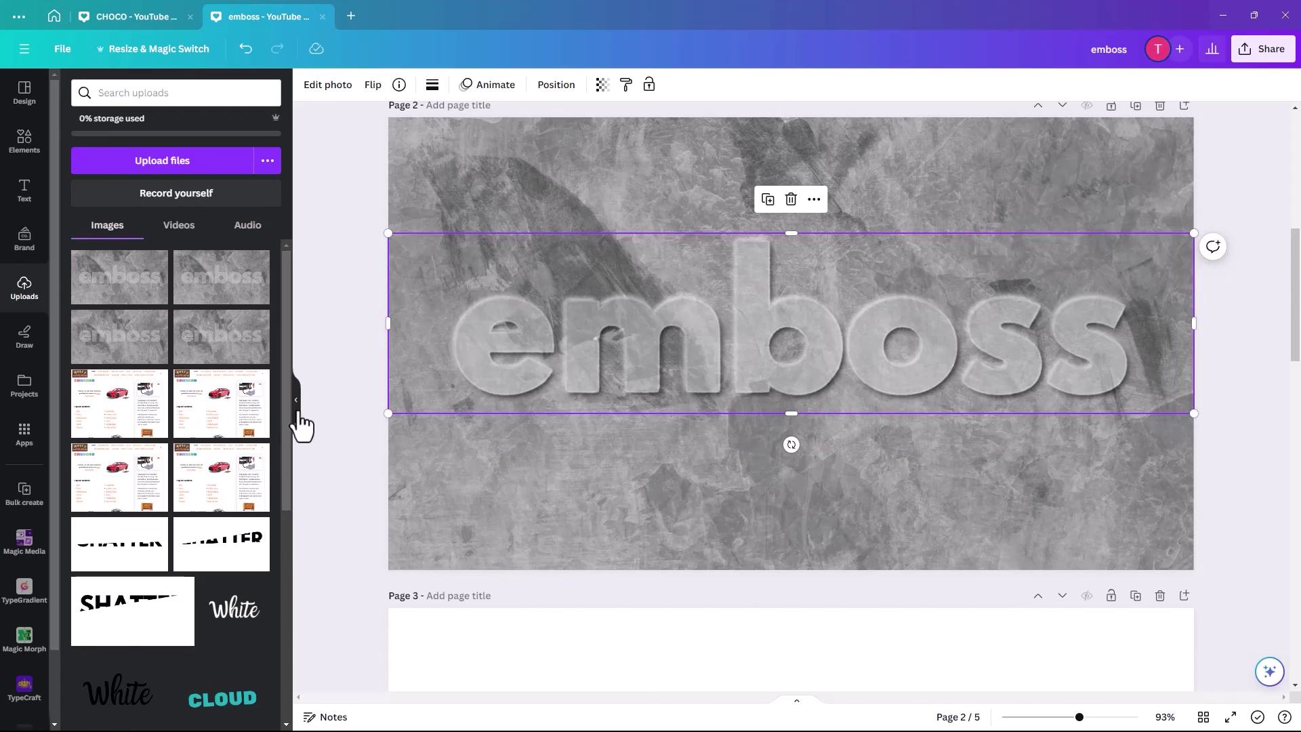
pyautogui.click(345, 383)
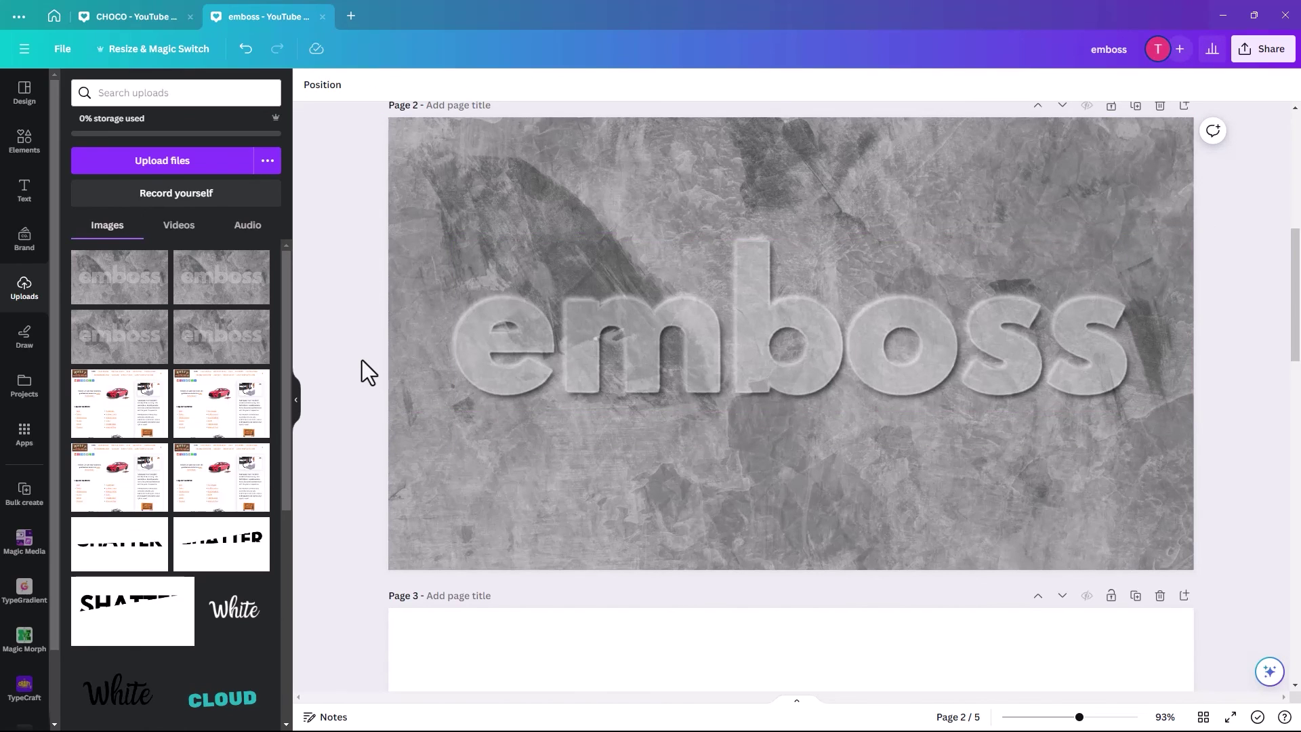
pyautogui.scroll(5, 362, 360)
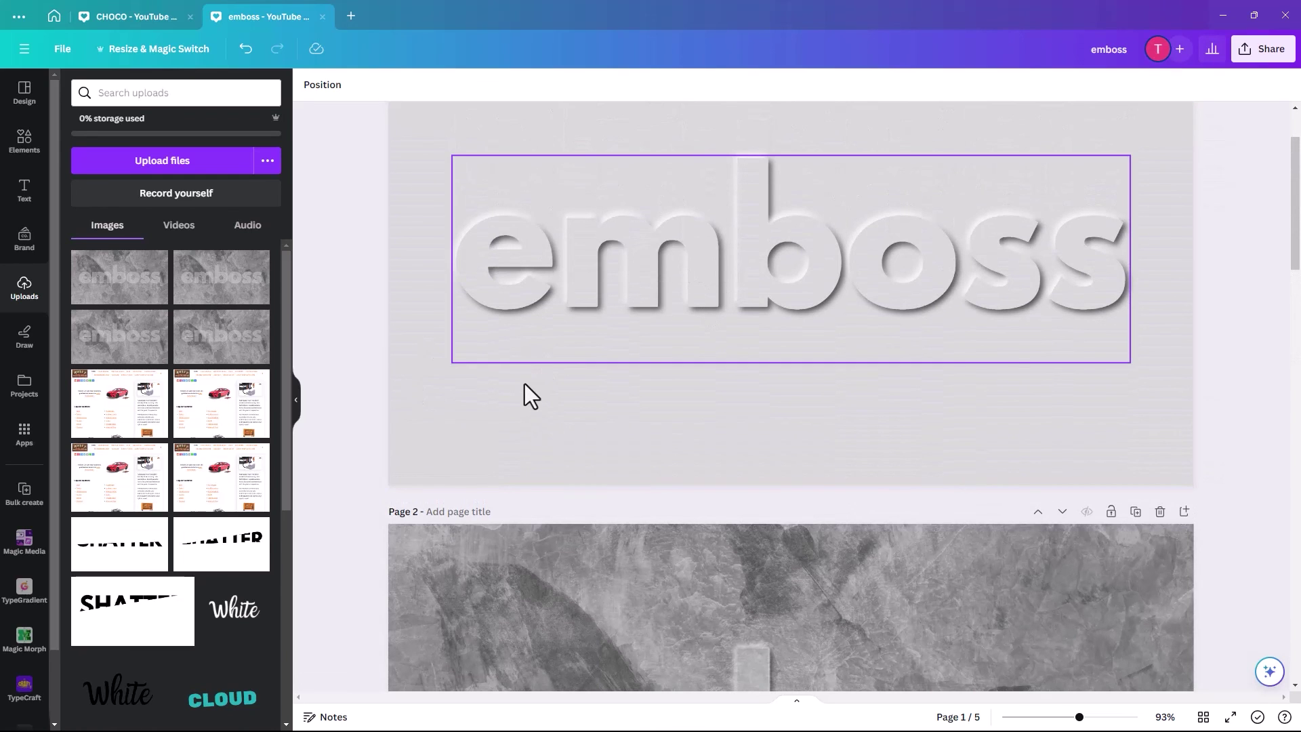
pyautogui.scroll(1, 524, 384)
pyautogui.scroll(-3, 518, 404)
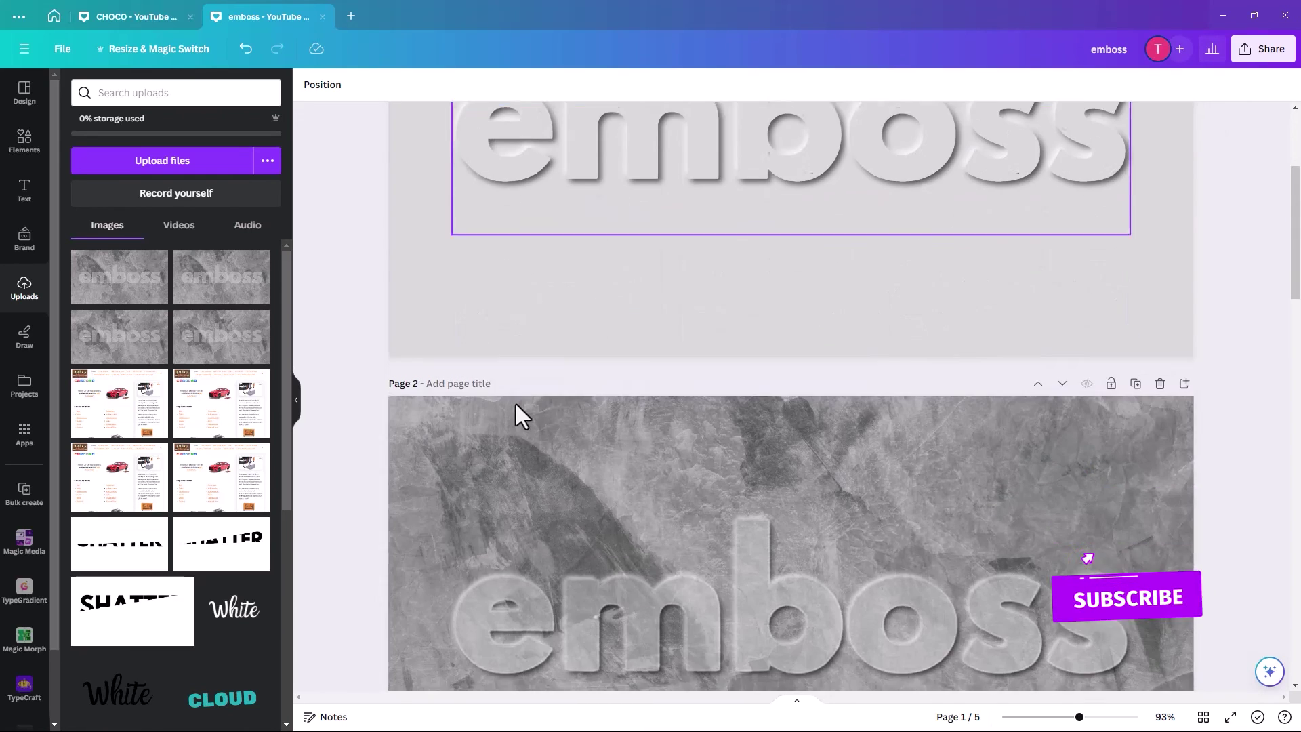
pyautogui.scroll(-3, 515, 401)
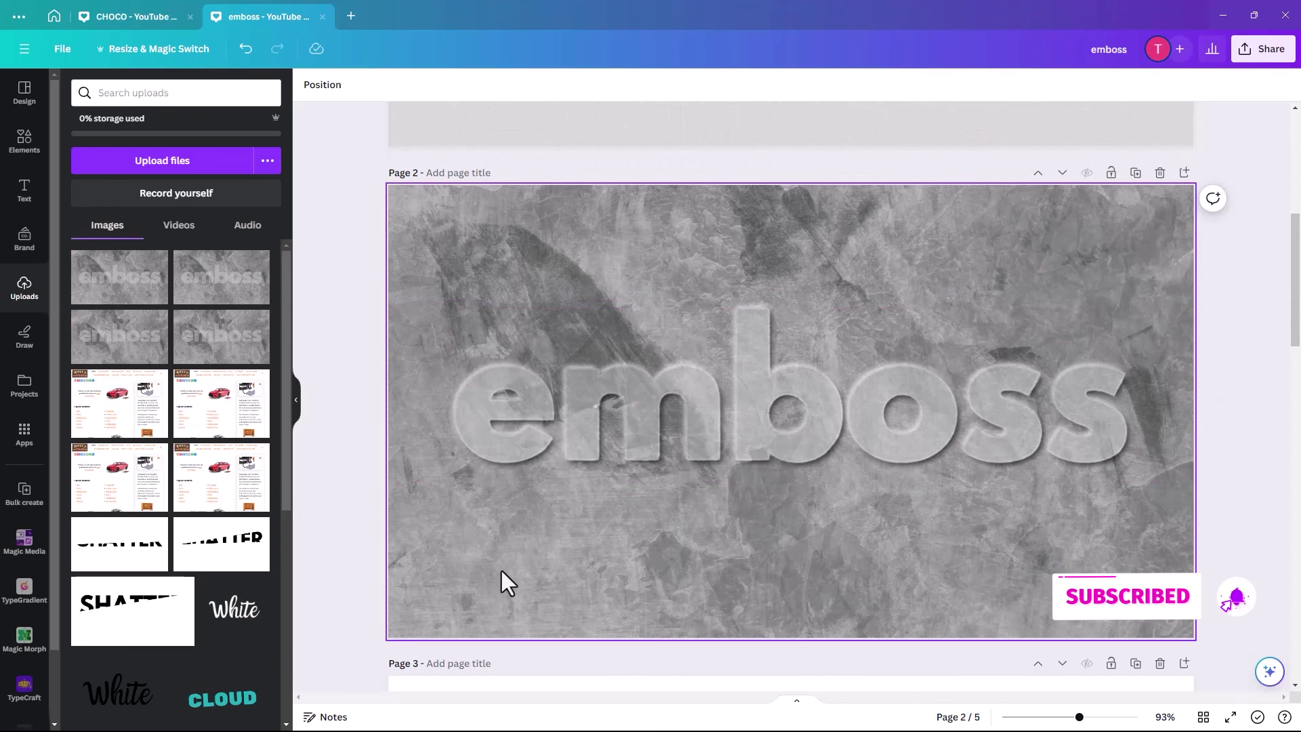